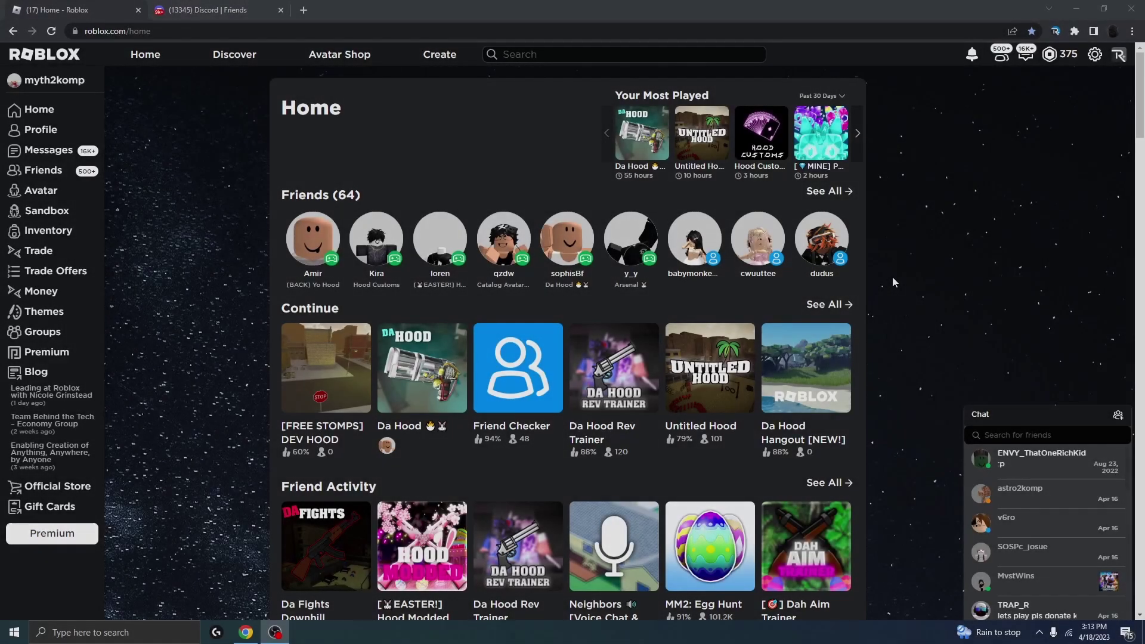
- Open the Da Hood tile from the Roblox home page and scroll to the page top
{"action": "left_click", "coordinate": [411, 369]}
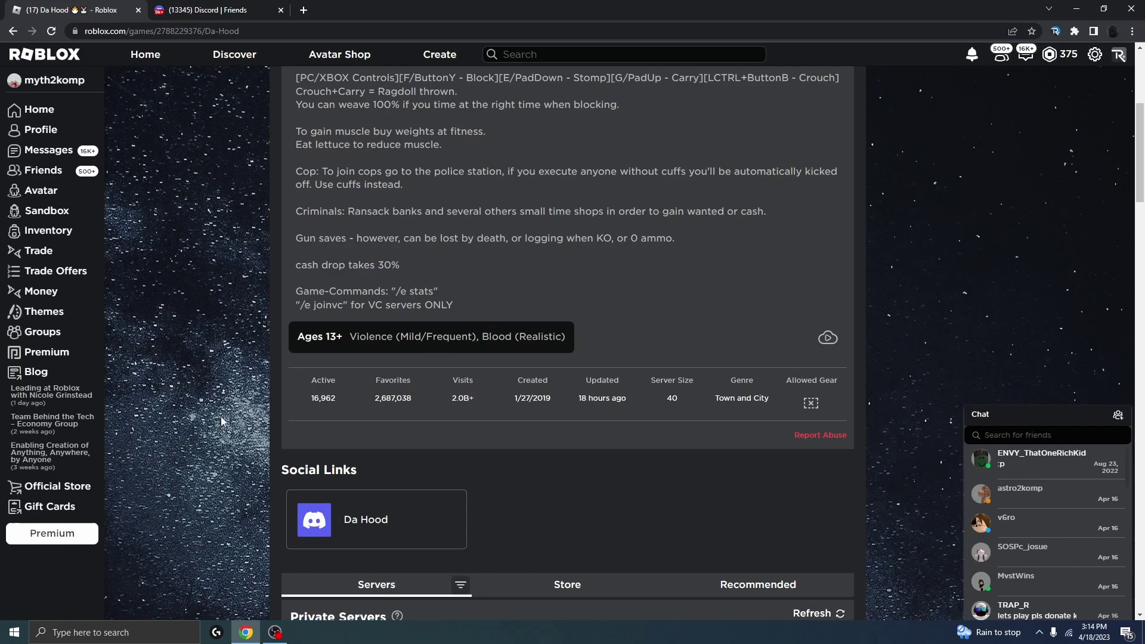
{"action": "scroll", "coordinate": [455, 388], "scroll_direction": "up", "scroll_amount": 5}
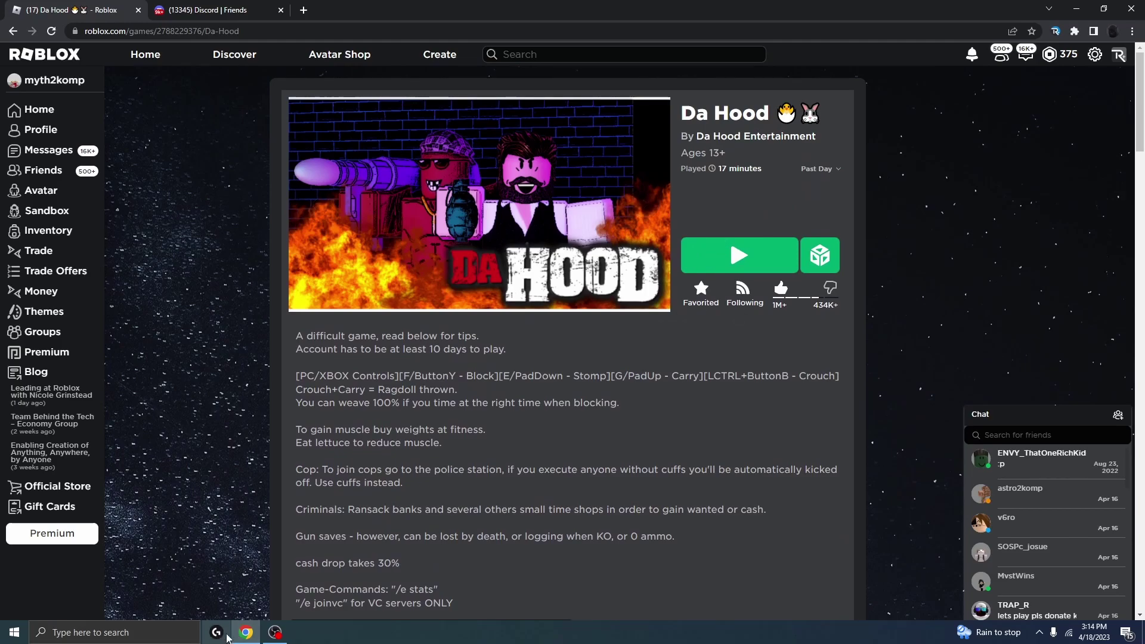
- Launch Da Hood with Play and rotate the camera around the spawned character
{"action": "left_click", "coordinate": [743, 265]}
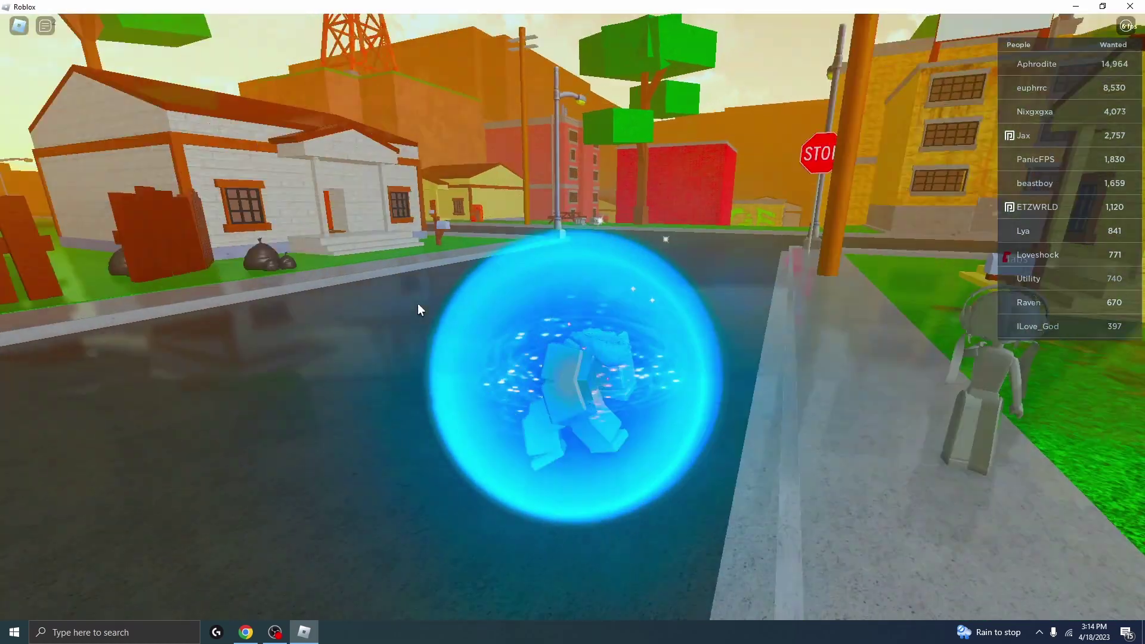
{"action": "left_click_drag", "start_coordinate": [417, 303], "coordinate": [400, 300]}
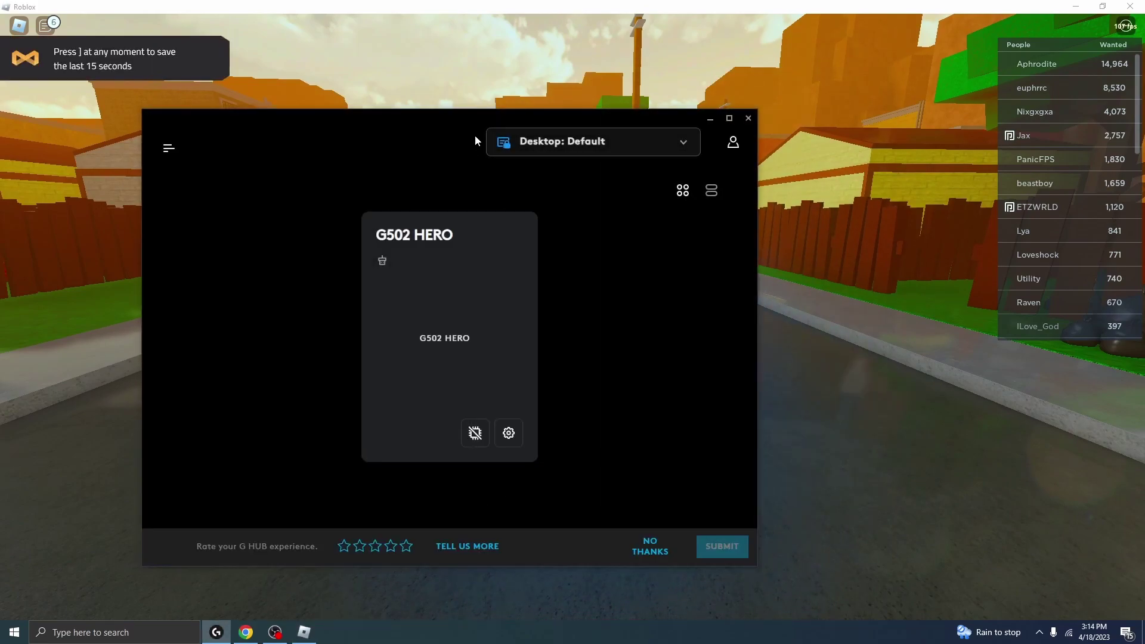
- Open the G502 HERO settings page, then equip the revolver in Da Hood
{"action": "left_click", "coordinate": [464, 419]}
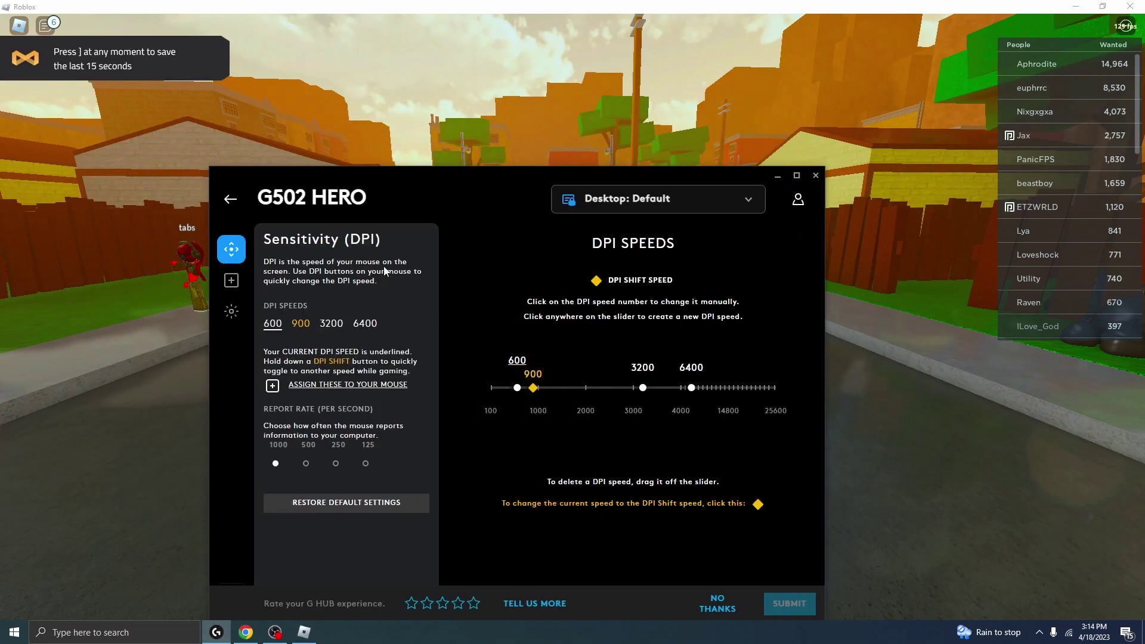
{"action": "key", "text": "alt+Tab"}
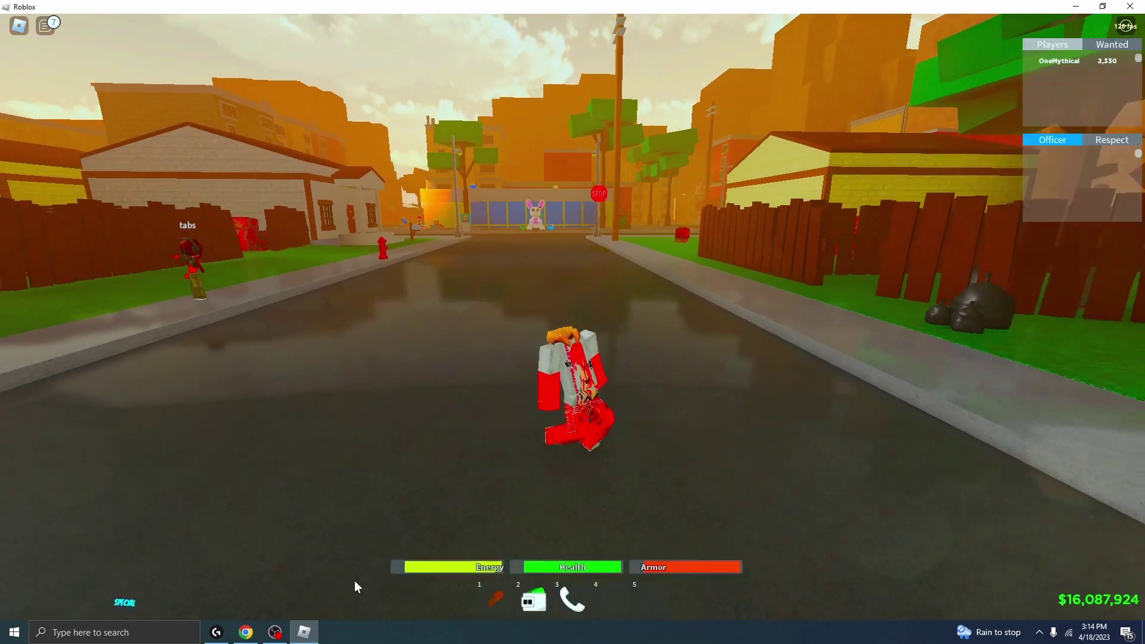
{"action": "key", "text": "6"}
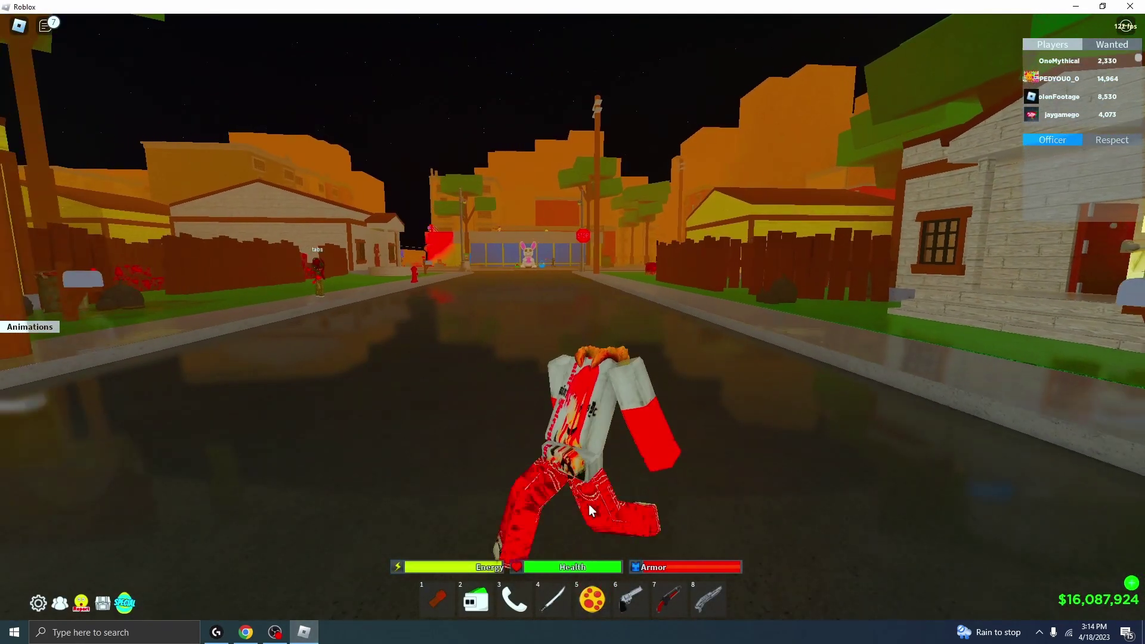
{"action": "left_click", "coordinate": [245, 632]}
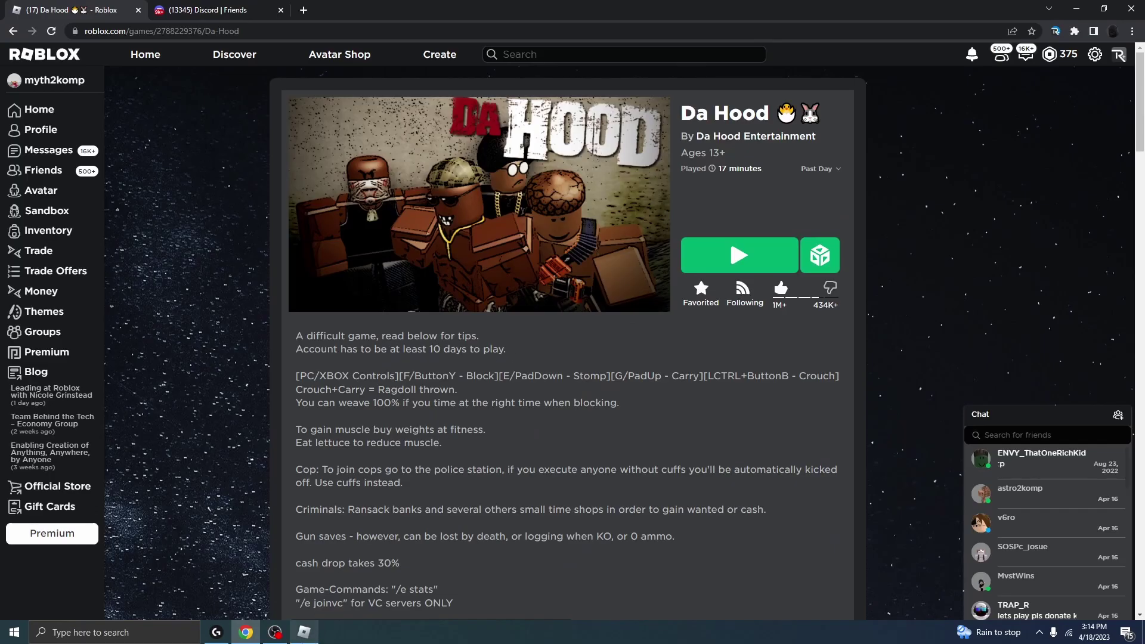
{"action": "key", "text": "alt+Tab"}
{"action": "left_click", "coordinate": [260, 631]}
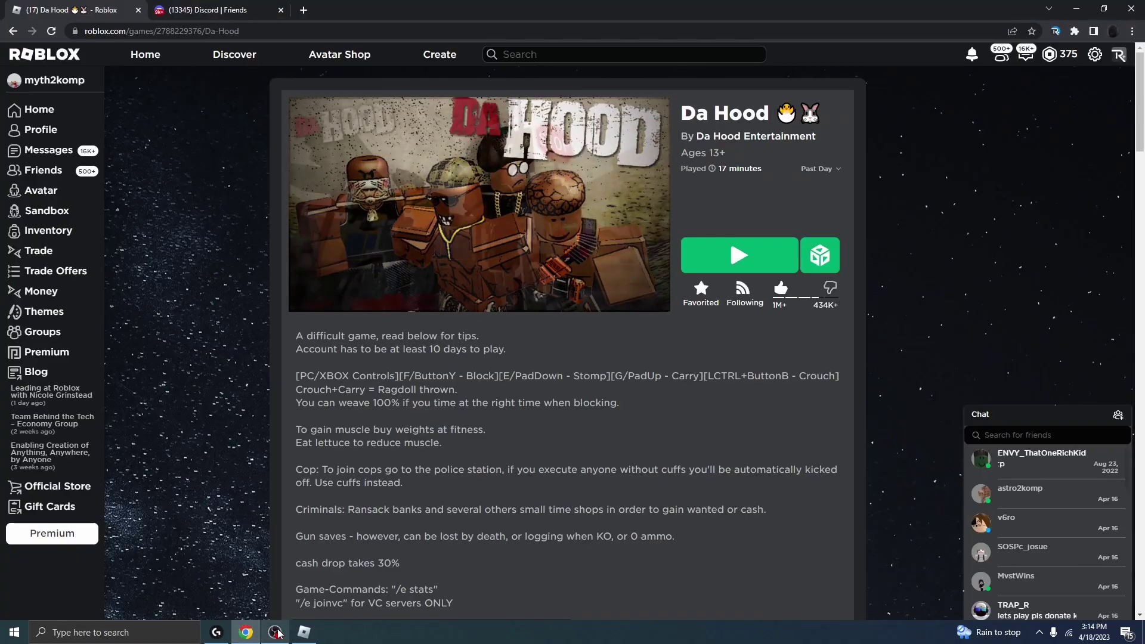
{"action": "key", "text": "alt+Tab"}
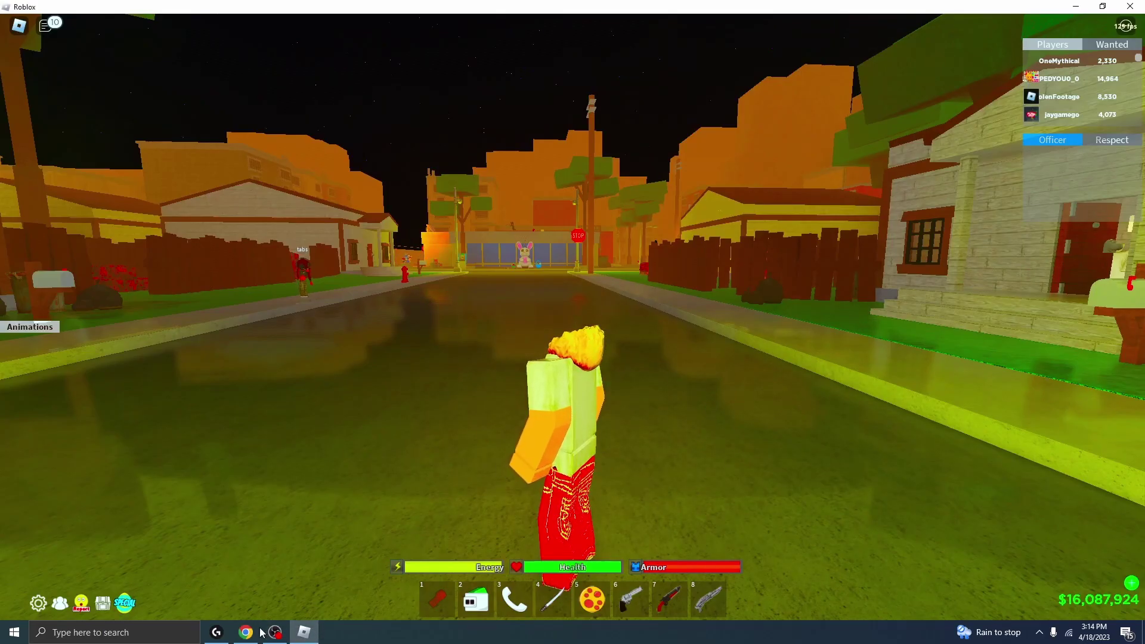
- View the saved macro's Scroll Up and Scroll Down steps under MACROS, then return to Roblox
{"action": "left_click", "coordinate": [261, 632]}
{"action": "left_click", "coordinate": [304, 633]}
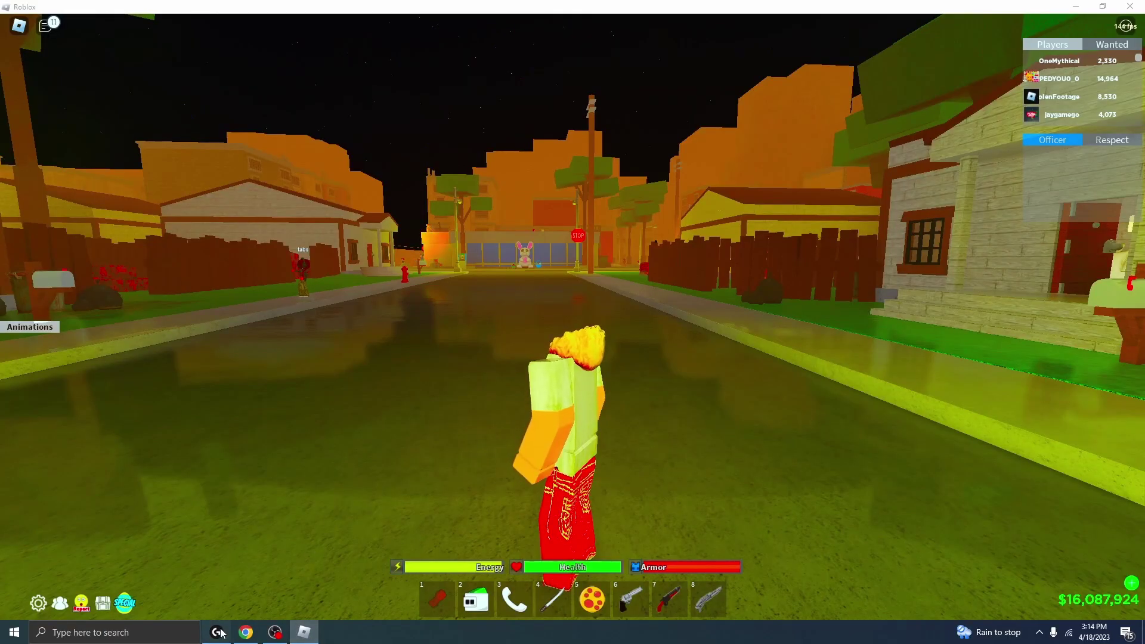
{"action": "left_click", "coordinate": [218, 632]}
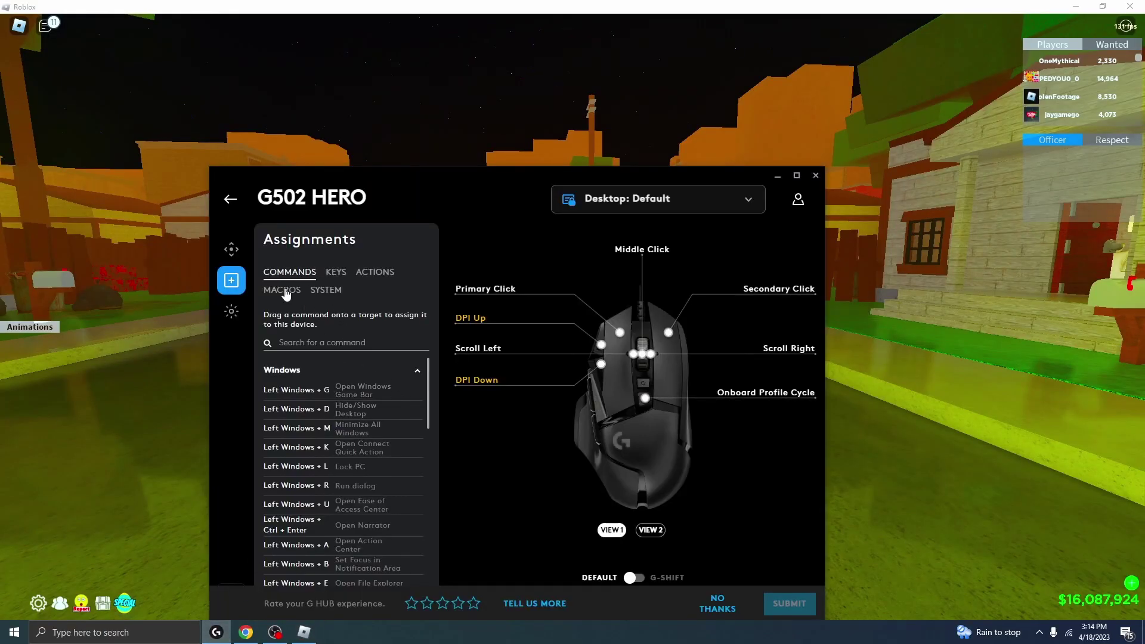
{"action": "left_click", "coordinate": [286, 292]}
{"action": "left_click", "coordinate": [292, 403]}
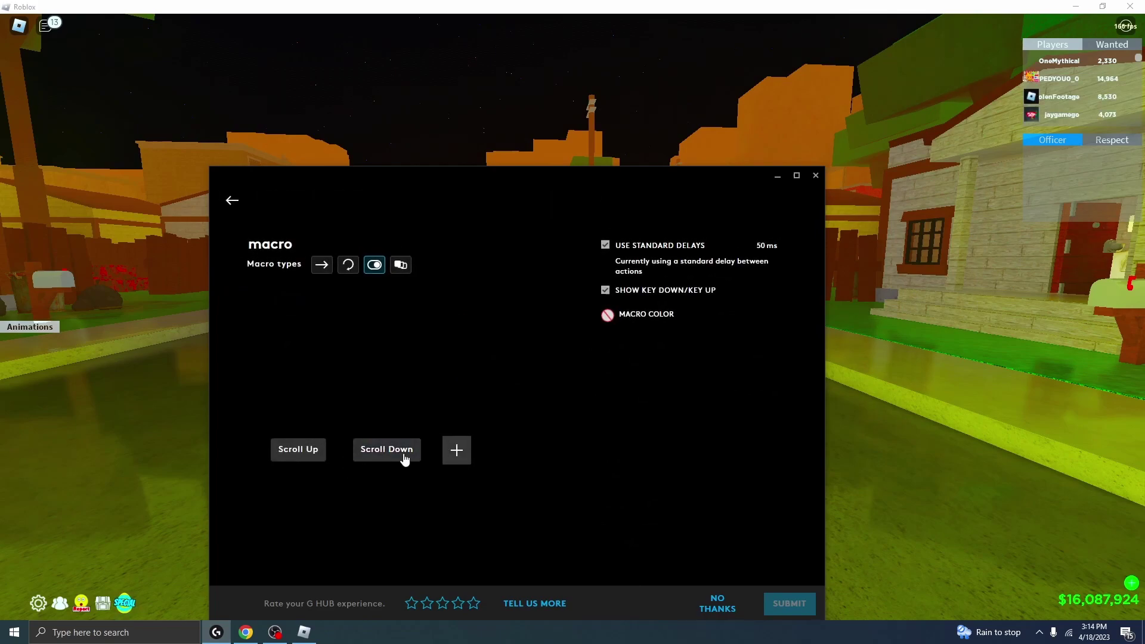
{"action": "key", "text": "alt+Tab"}
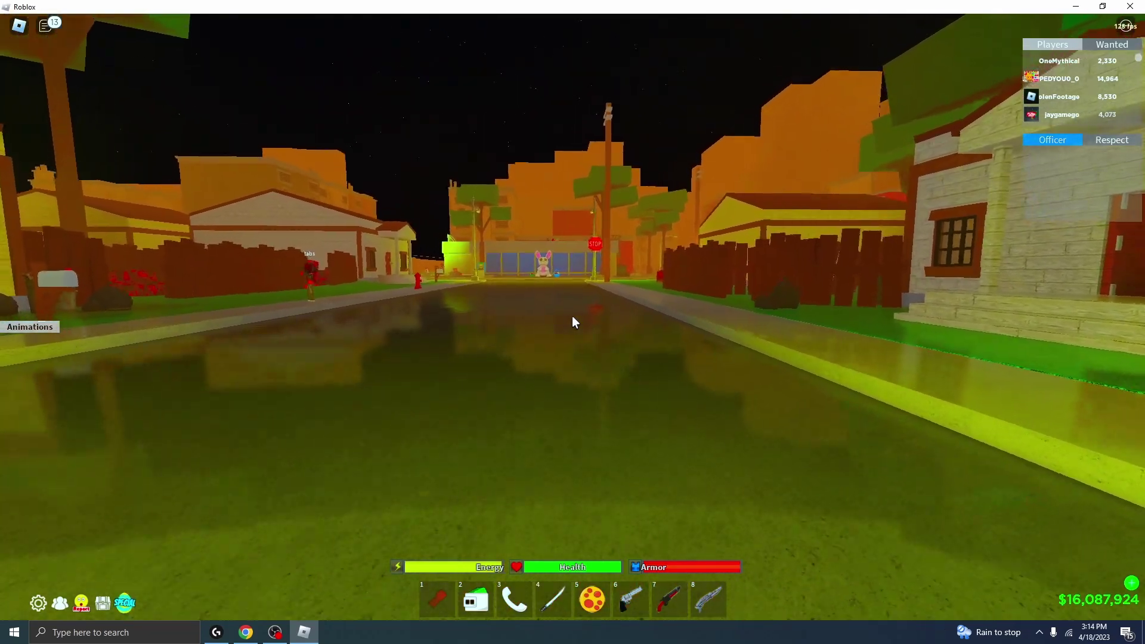
- Rearrange the backpack so the revolver, red gun and shotgun fill hotbar slots 1–3
{"action": "scroll", "coordinate": [571, 322], "scroll_direction": "down", "scroll_amount": 5}
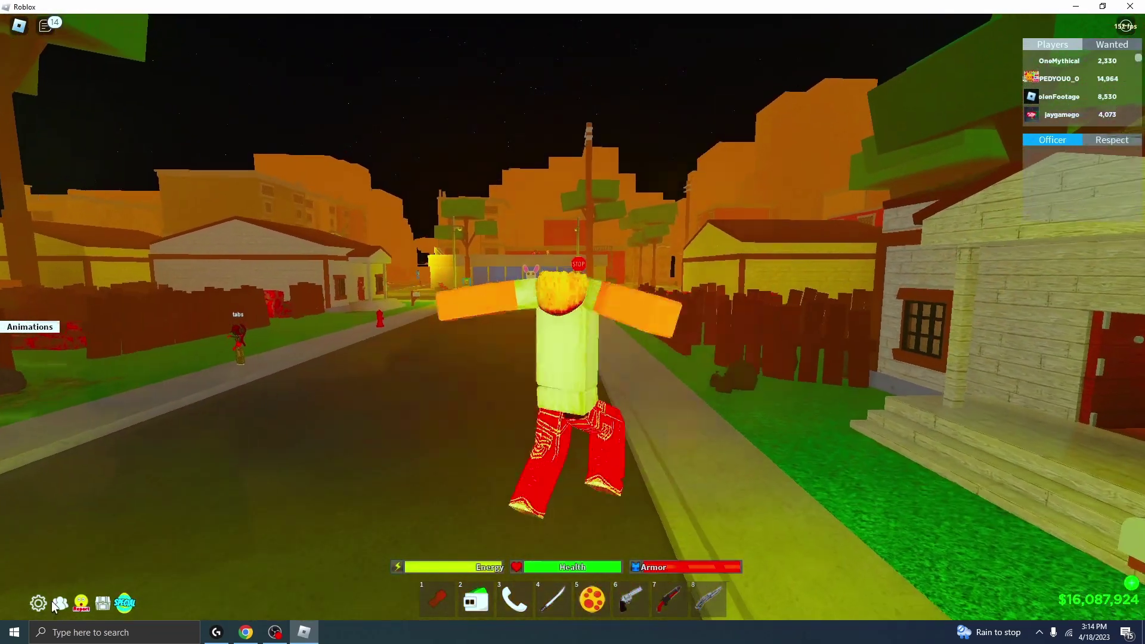
{"action": "left_click", "coordinate": [38, 604]}
{"action": "key", "text": "grave"}
{"action": "left_click_drag", "start_coordinate": [553, 600], "coordinate": [399, 429]}
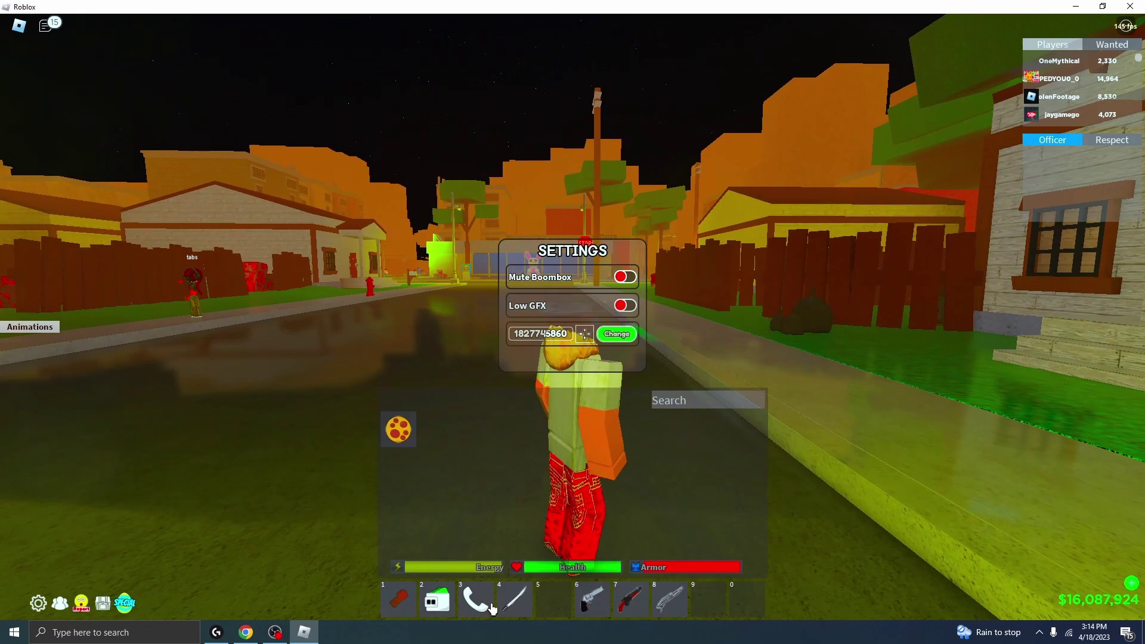
{"action": "left_click_drag", "start_coordinate": [438, 600], "coordinate": [437, 430]}
{"action": "left_click_drag", "start_coordinate": [398, 600], "coordinate": [476, 430]}
{"action": "left_click_drag", "start_coordinate": [476, 600], "coordinate": [514, 430]}
{"action": "left_click_drag", "start_coordinate": [515, 600], "coordinate": [553, 430]}
{"action": "mouse_move", "coordinate": [592, 600]}
{"action": "left_mouse_down"}
{"action": "mouse_move", "coordinate": [592, 429]}
{"action": "mouse_move", "coordinate": [398, 599]}
{"action": "left_mouse_up"}
{"action": "left_click_drag", "start_coordinate": [631, 600], "coordinate": [437, 600]}
{"action": "left_click_drag", "start_coordinate": [669, 600], "coordinate": [476, 599]}
{"action": "left_click_drag", "start_coordinate": [398, 430], "coordinate": [514, 600]}
{"action": "key", "text": "grave"}
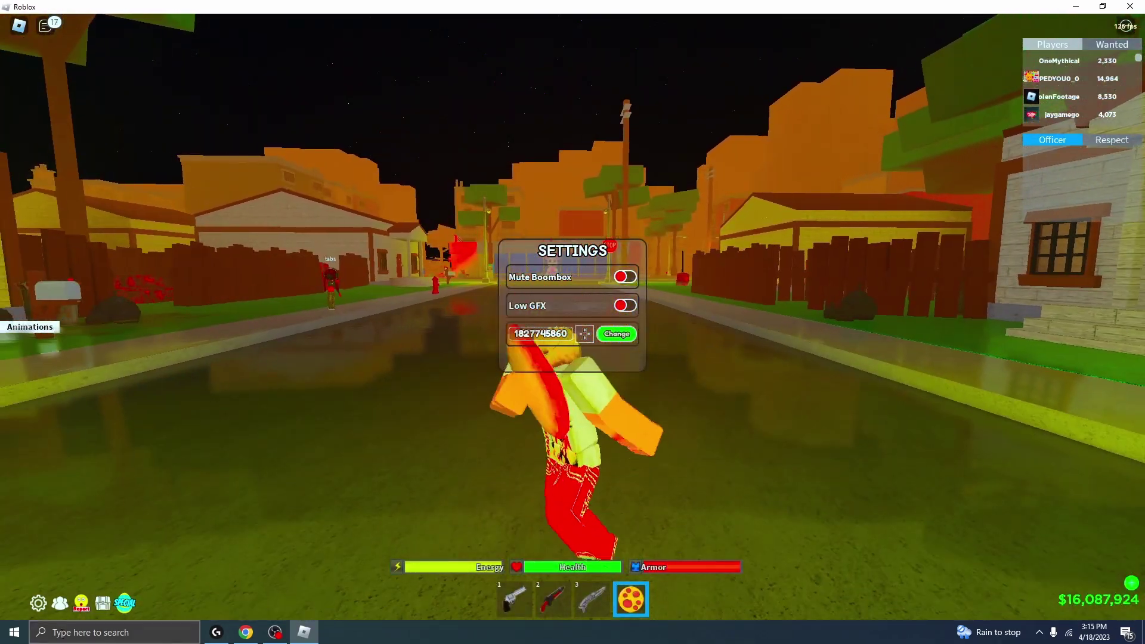
- Equip the shotgun and look through the pause menu settings and animations list
{"action": "key", "text": "3"}
{"action": "key", "text": "Escape"}
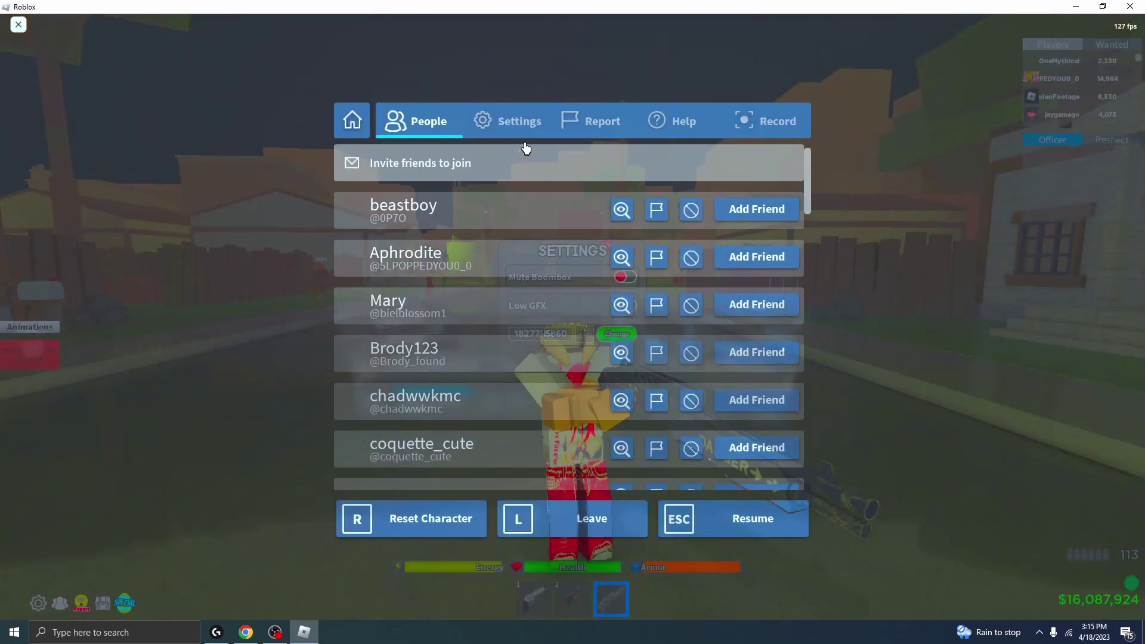
{"action": "left_click", "coordinate": [516, 124]}
{"action": "key", "text": "Escape"}
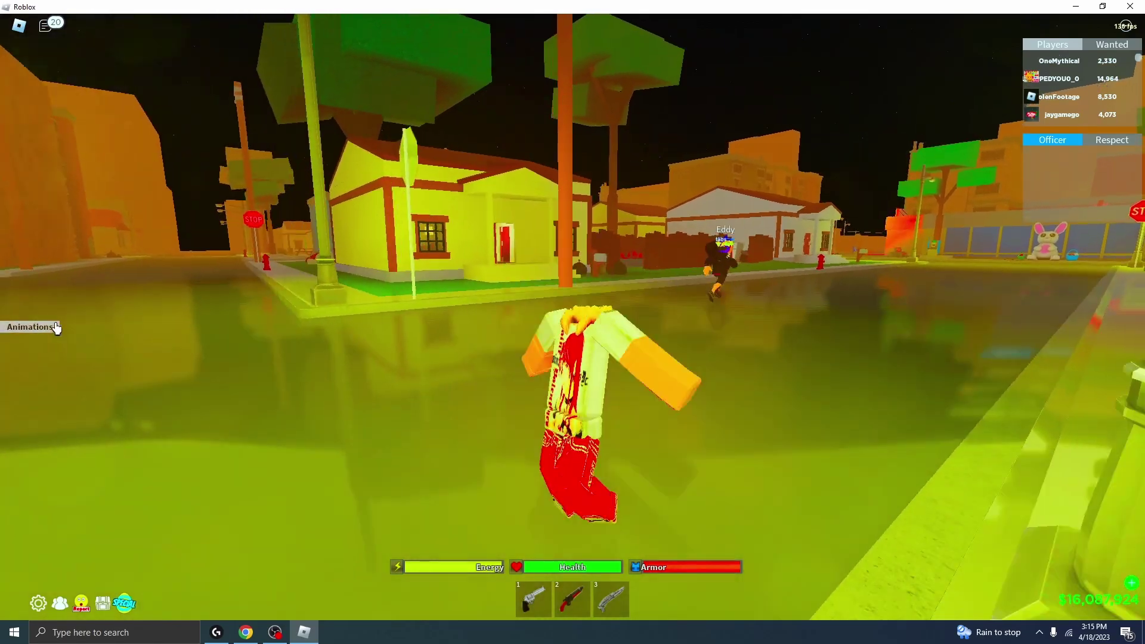
{"action": "left_click", "coordinate": [30, 327]}
{"action": "scroll", "coordinate": [491, 352], "scroll_direction": "up", "scroll_amount": 5}
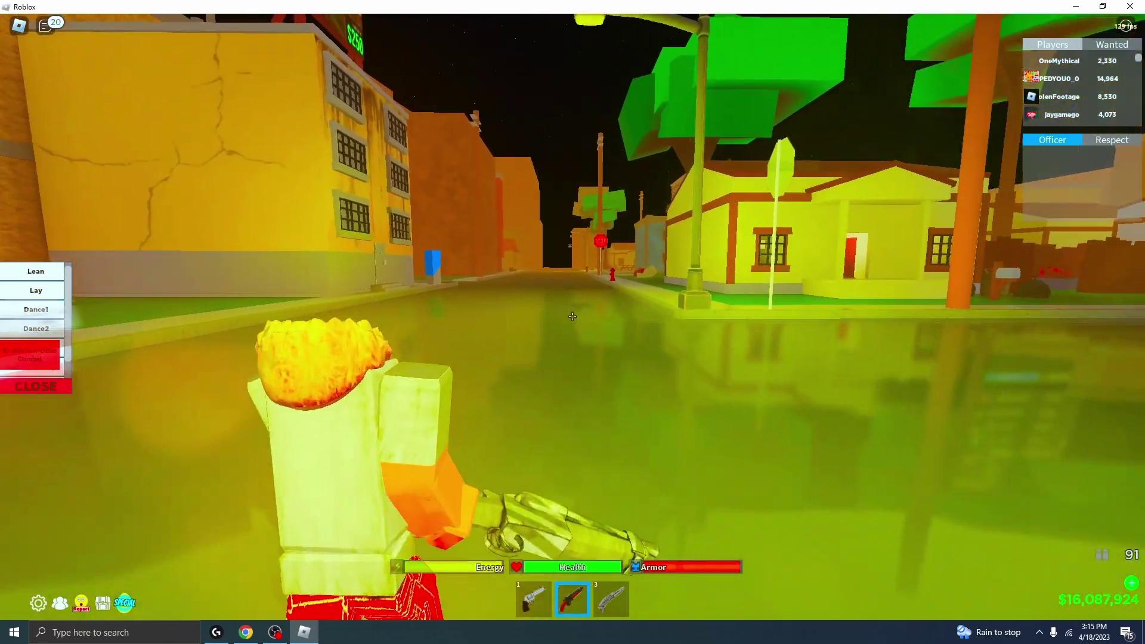
- Walk through the streets, equipping and holstering the slot-2 gun
{"action": "key", "text": "w"}
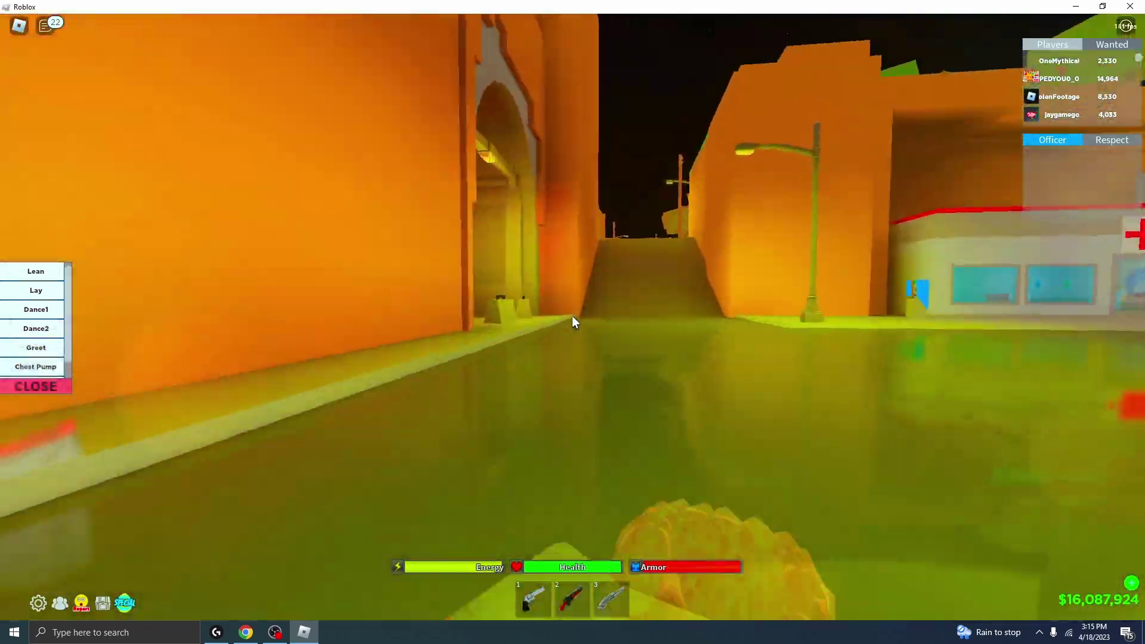
{"action": "scroll", "coordinate": [573, 323], "scroll_direction": "down", "scroll_amount": 5}
{"action": "scroll", "coordinate": [573, 318], "scroll_direction": "up", "scroll_amount": 5}
{"action": "key", "text": "w"}
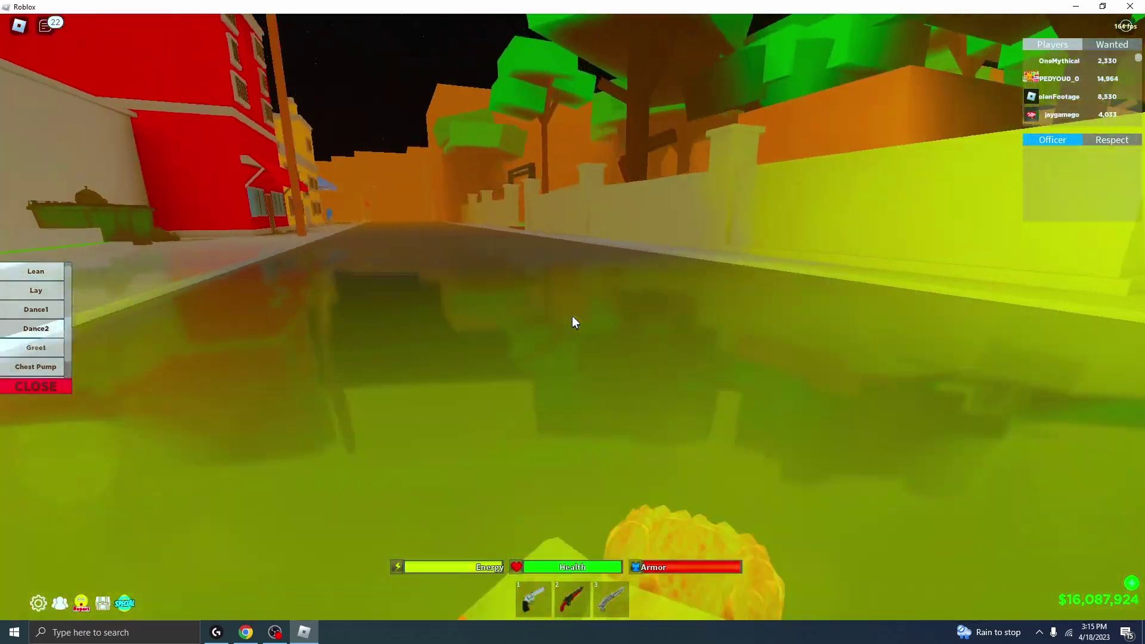
{"action": "key", "text": "w"}
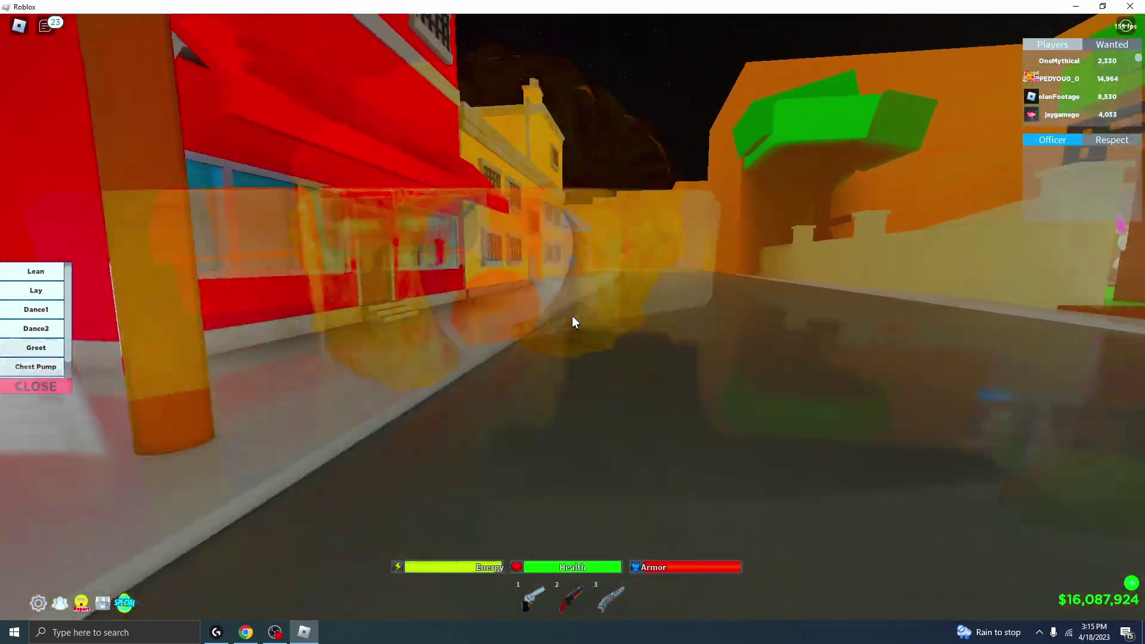
{"action": "scroll", "coordinate": [571, 317], "scroll_direction": "down", "scroll_amount": 3}
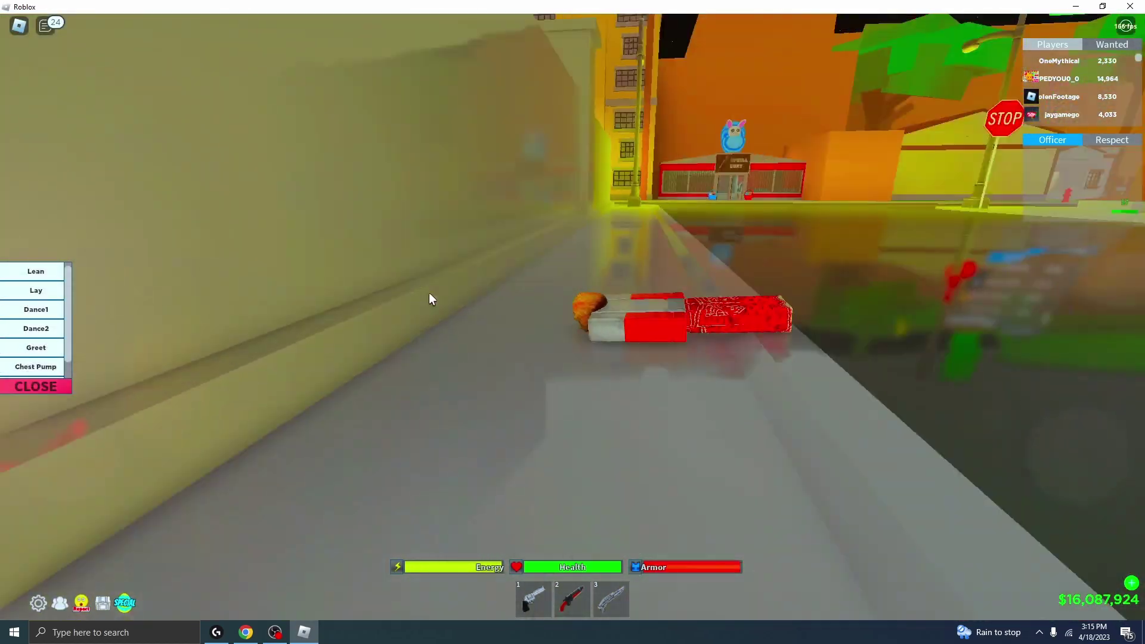
{"action": "key", "text": "w"}
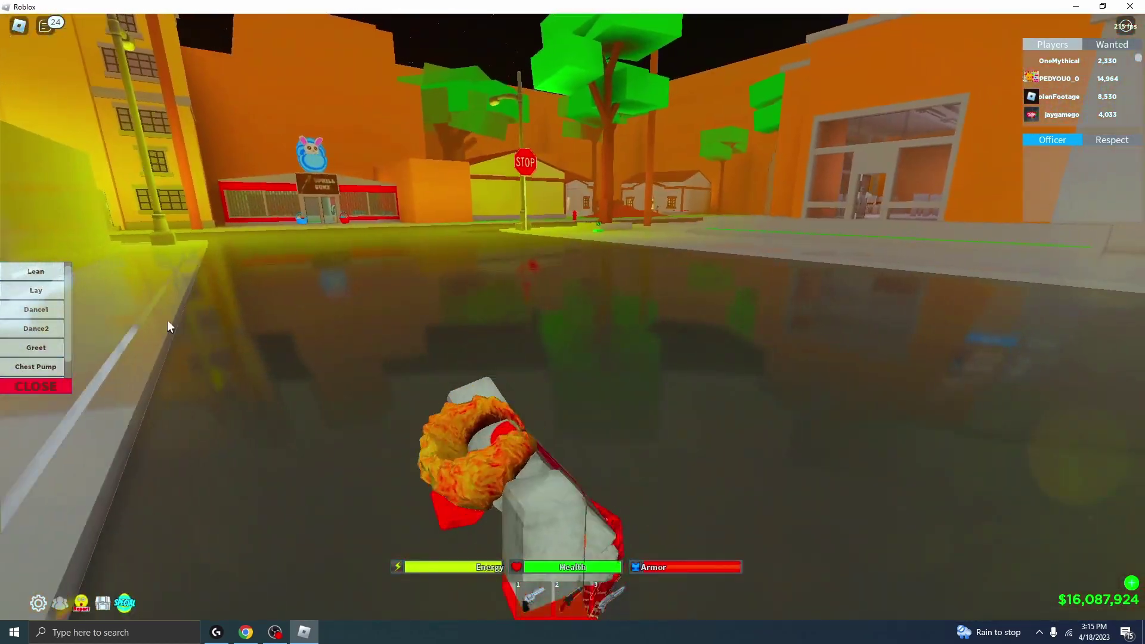
{"action": "key", "text": "2"}
{"action": "key", "text": "2"}
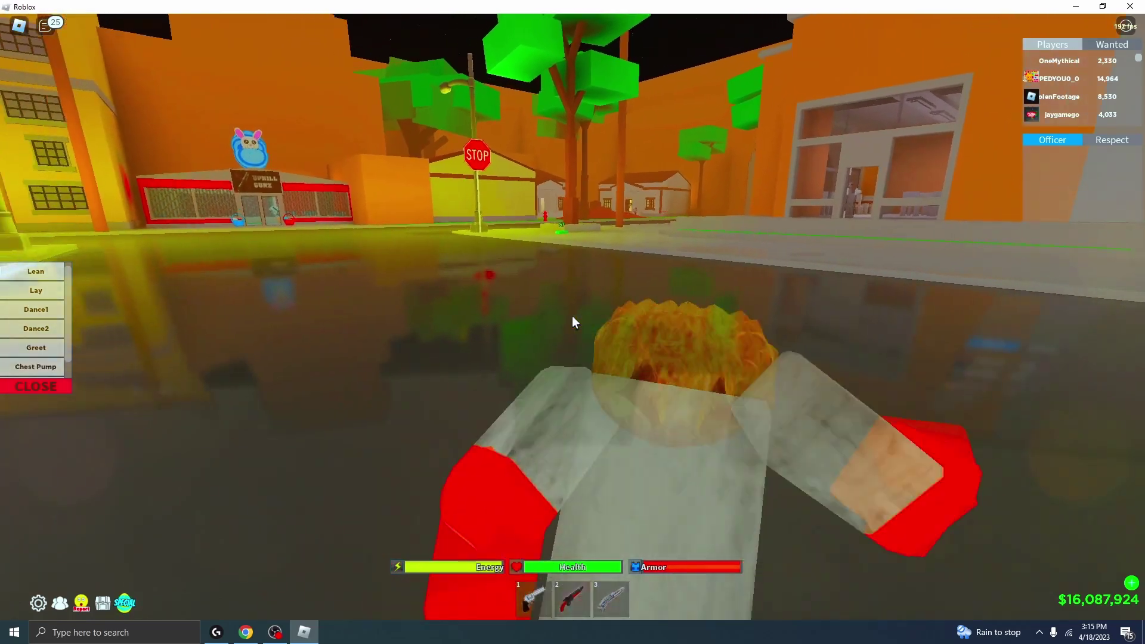
{"action": "key", "text": "w"}
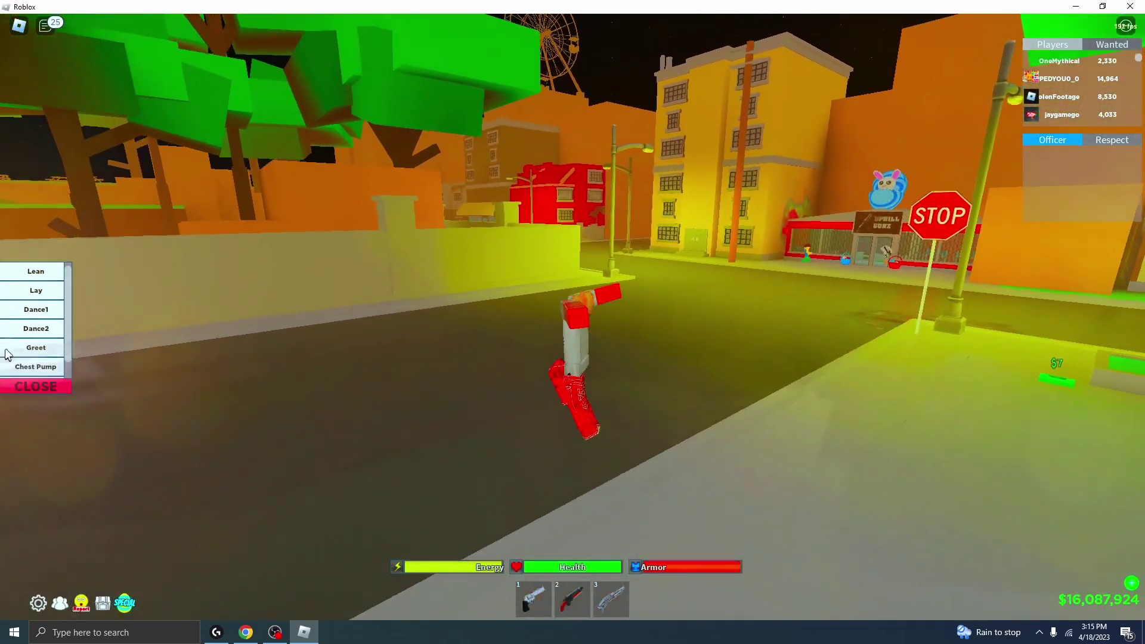
{"action": "key", "text": "2"}
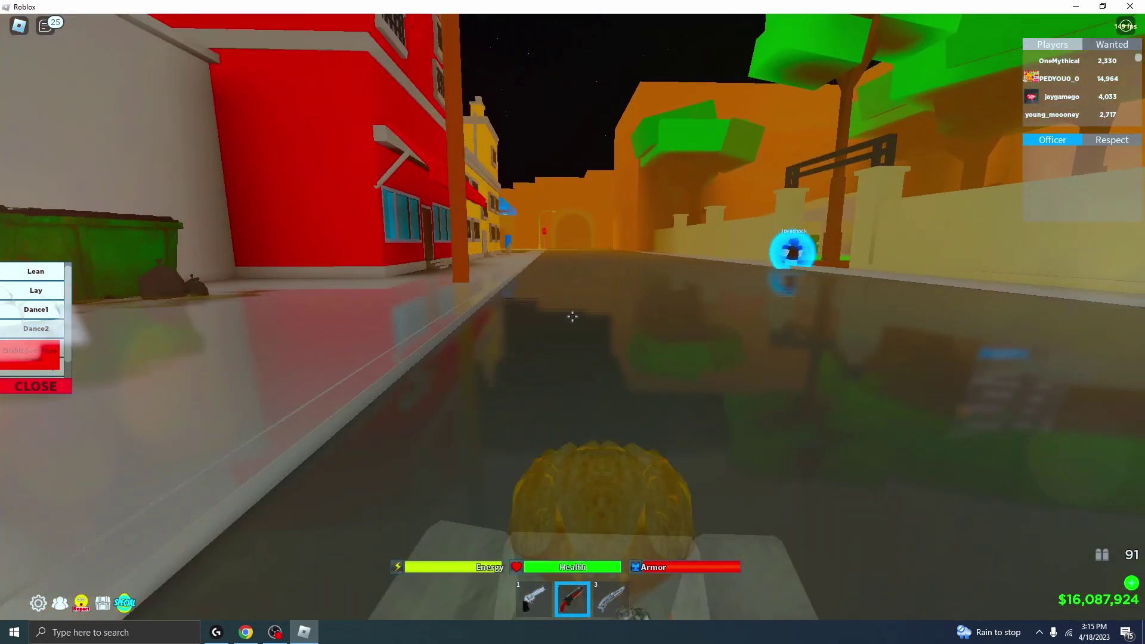
{"action": "key", "text": "2"}
{"action": "key", "text": "alt+Tab"}
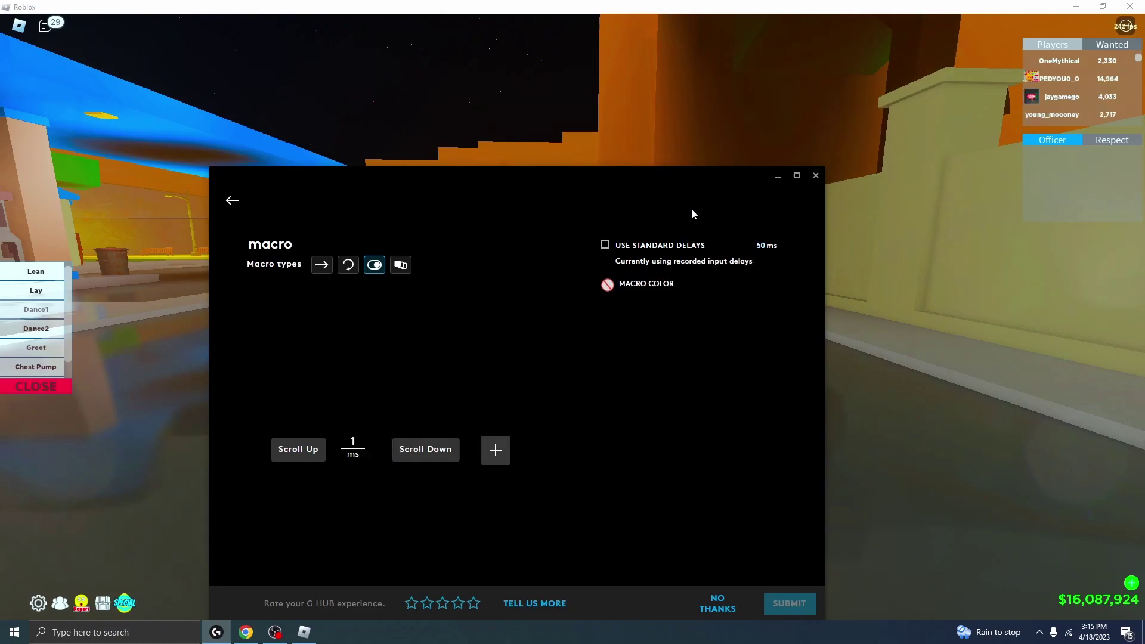
- Leave the macro editor and answer YES to save the macro changes
{"action": "left_click", "coordinate": [485, 59]}
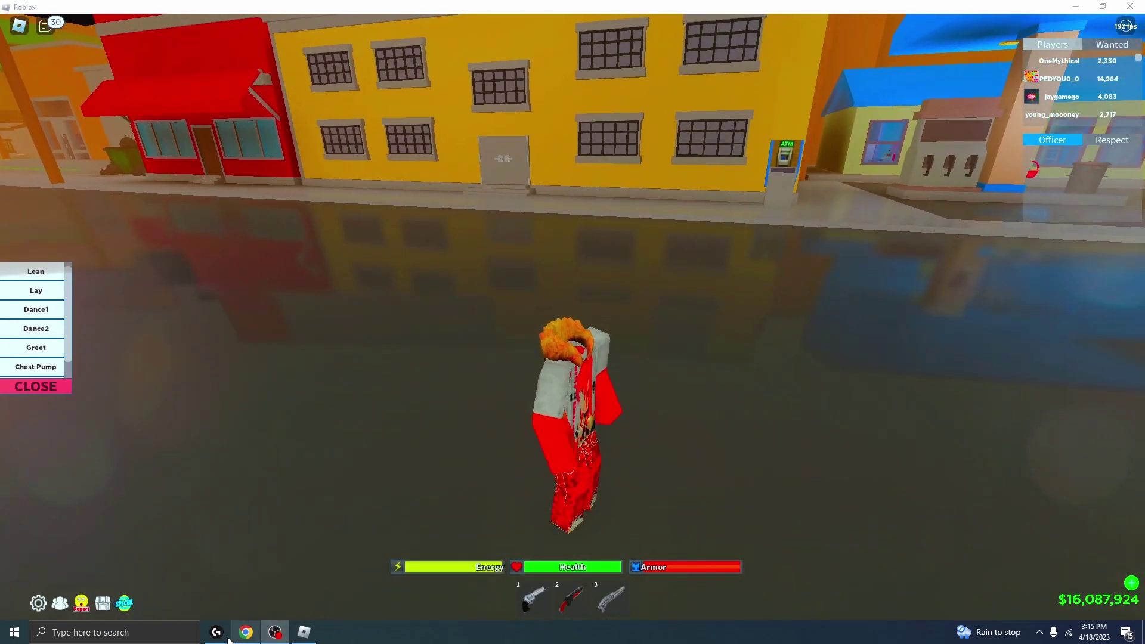
{"action": "left_click", "coordinate": [228, 640]}
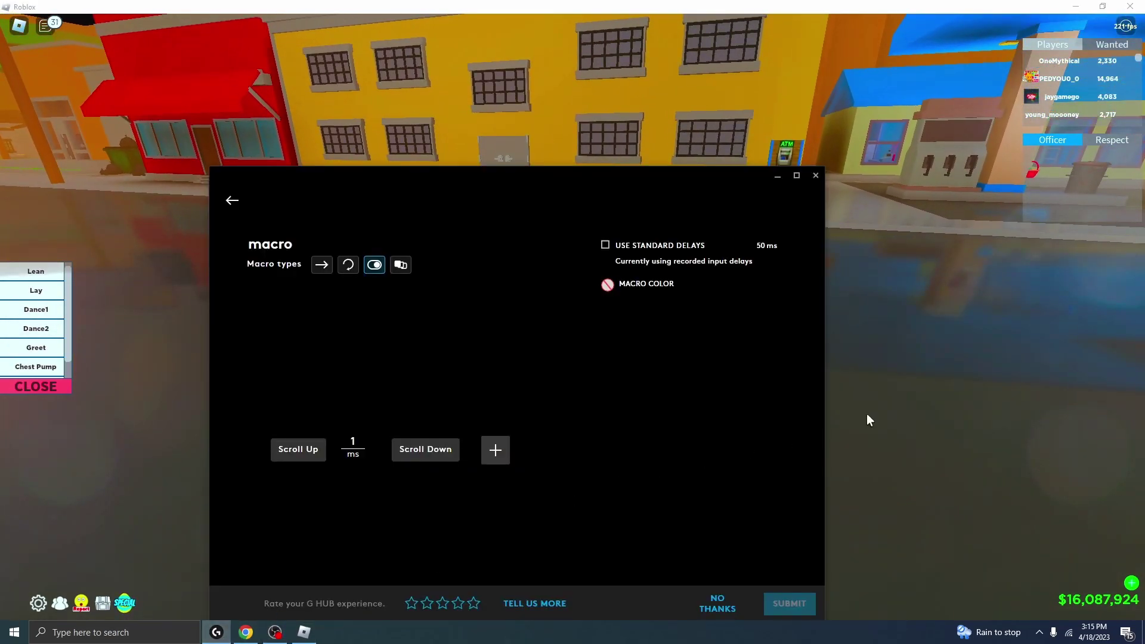
{"action": "left_click", "coordinate": [924, 388]}
{"action": "left_click", "coordinate": [216, 633]}
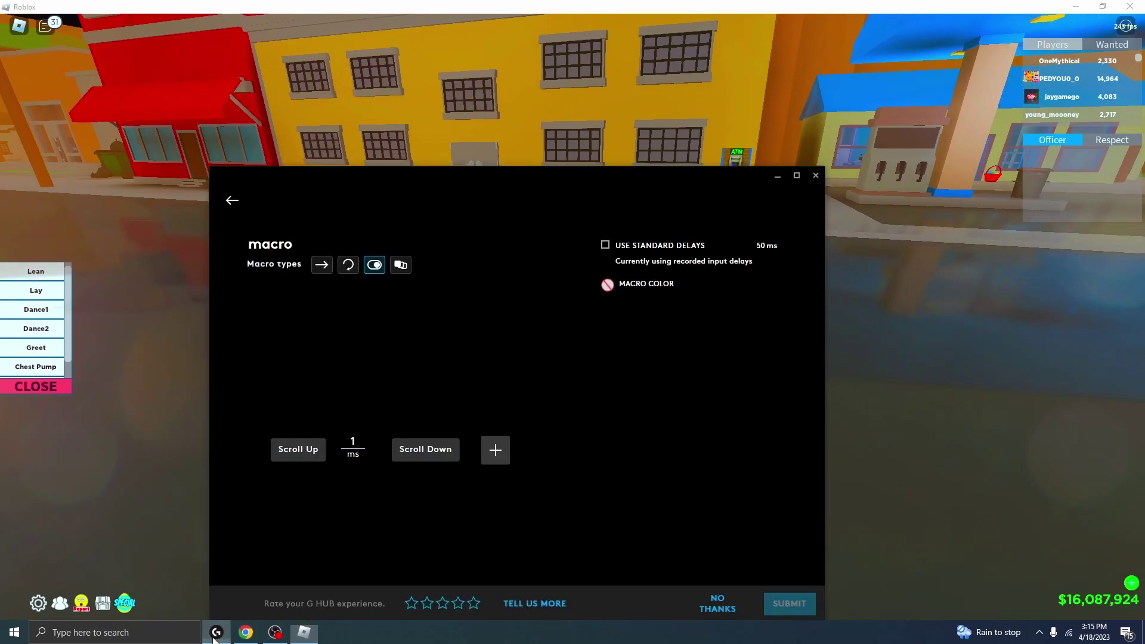
{"action": "left_click", "coordinate": [778, 178]}
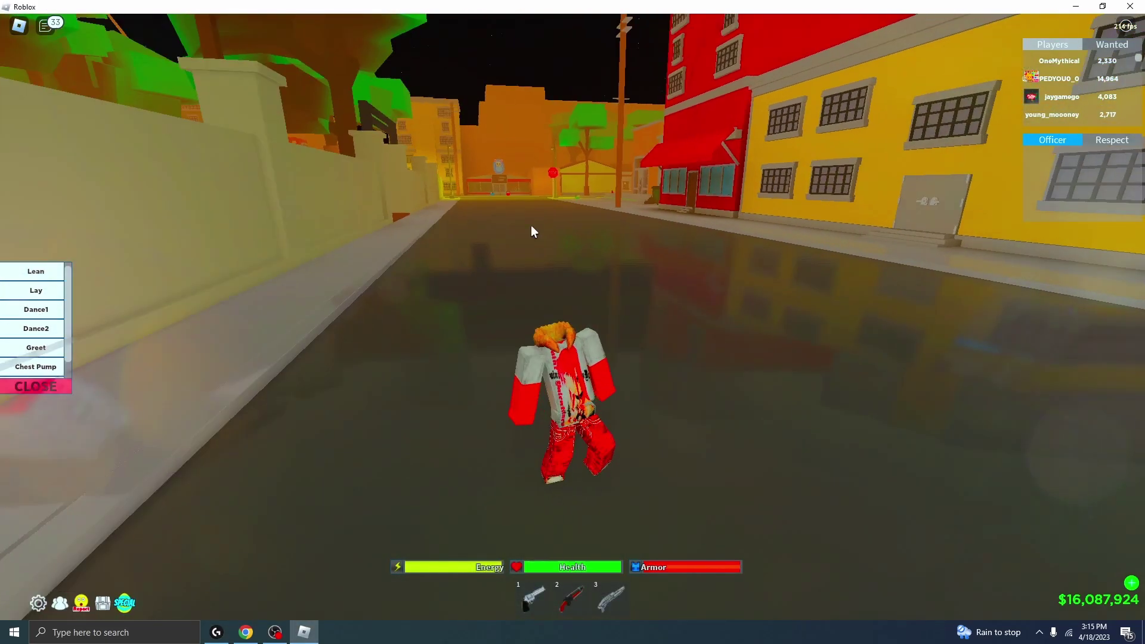
{"action": "left_click", "coordinate": [229, 636]}
{"action": "left_click", "coordinate": [235, 218]}
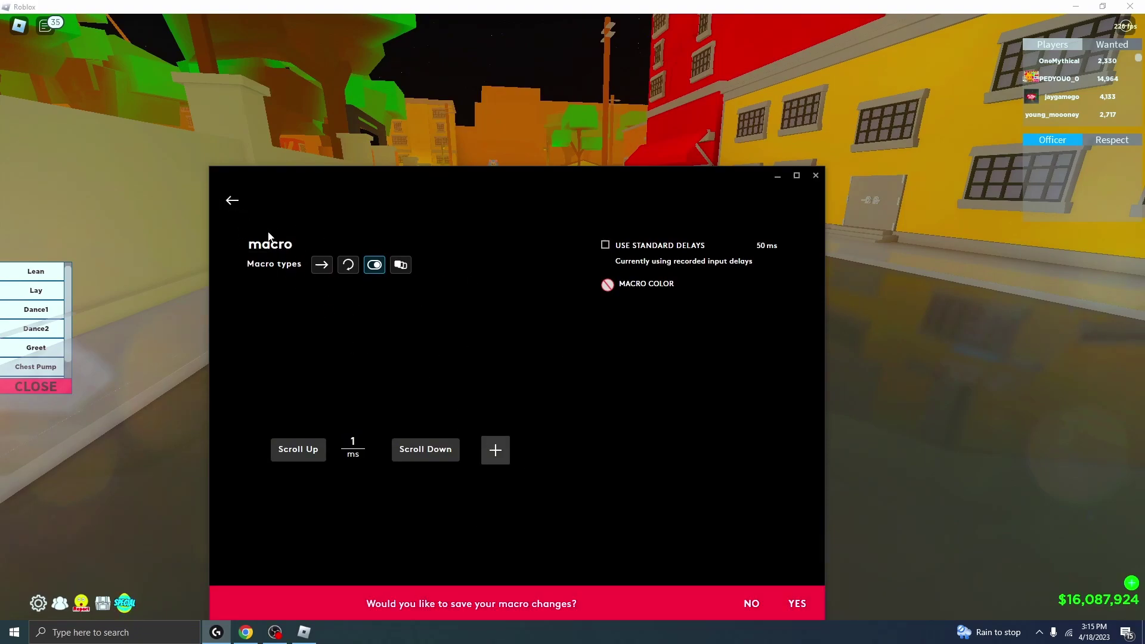
{"action": "left_click", "coordinate": [784, 605]}
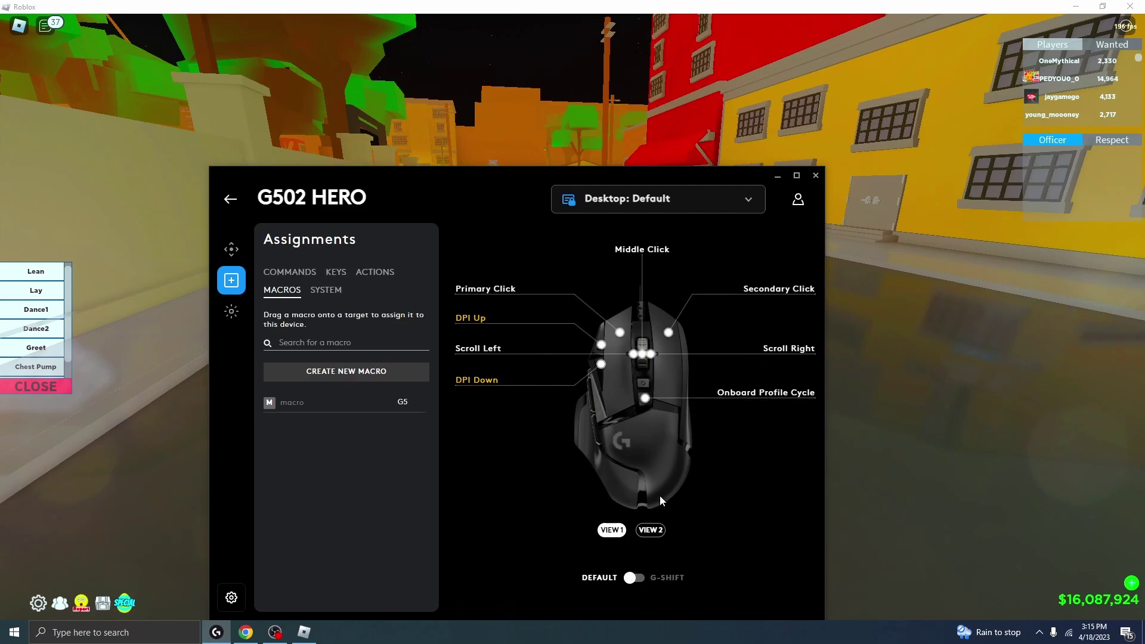
- Equip the slot-2 gun in Da Hood, then bring the G502 assignments back up
{"action": "left_click", "coordinate": [974, 364]}
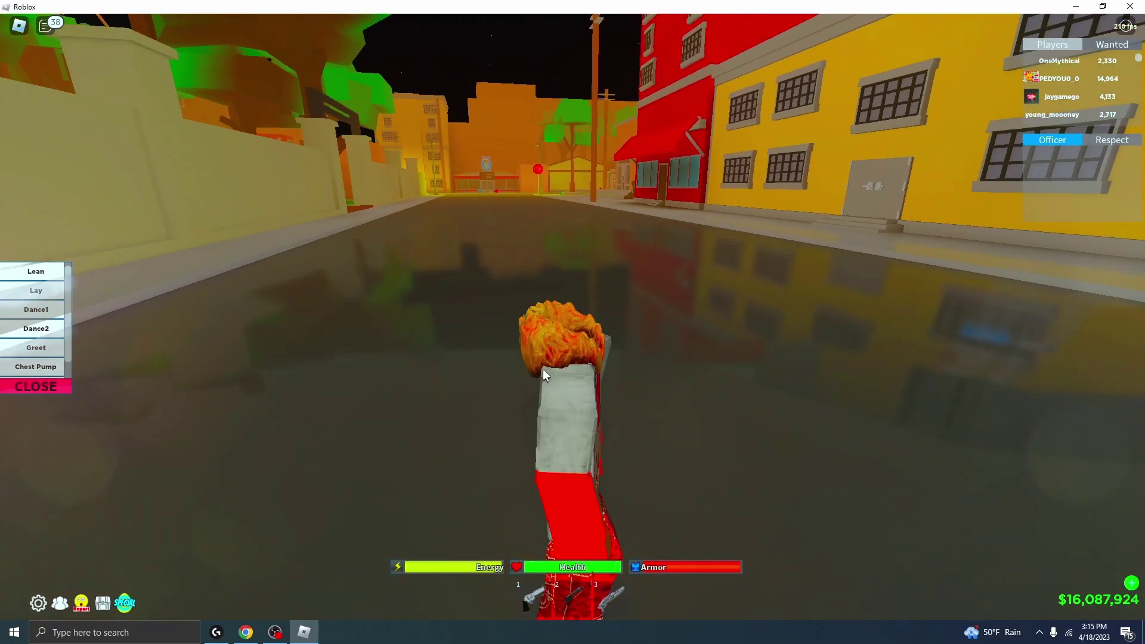
{"action": "key", "text": "2"}
{"action": "key", "text": "2"}
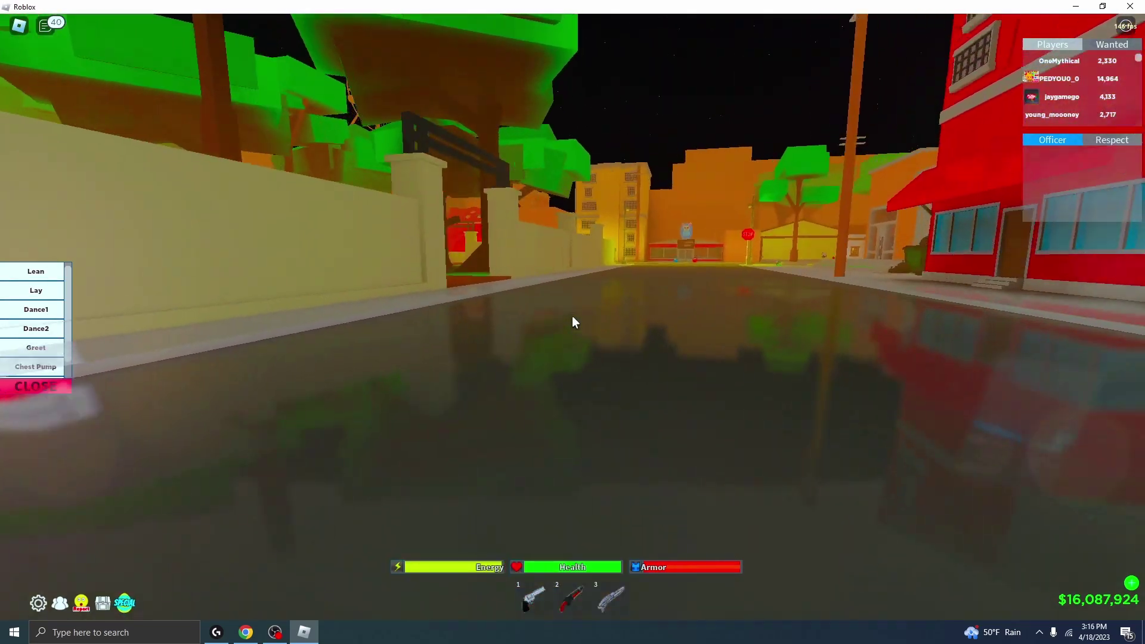
{"action": "scroll", "coordinate": [572, 316], "scroll_direction": "down", "scroll_amount": 5}
{"action": "left_click", "coordinate": [217, 632]}
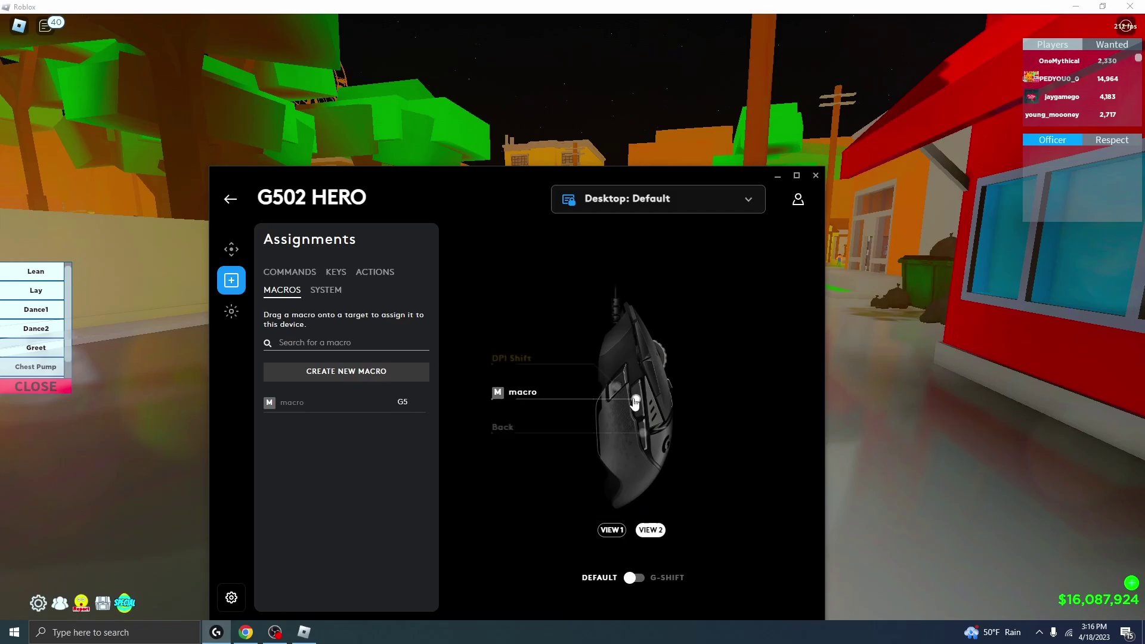
- Equip the slot-2 gun and fire it twice
{"action": "left_click", "coordinate": [765, 160]}
{"action": "key", "text": "2"}
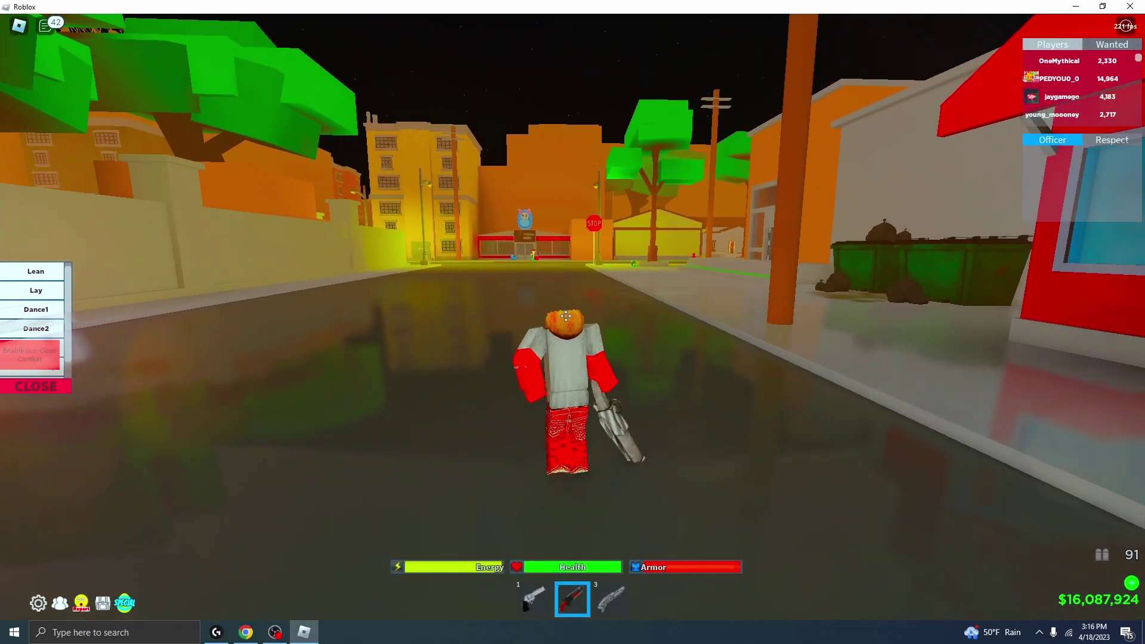
{"action": "scroll", "coordinate": [567, 316], "scroll_direction": "up", "scroll_amount": 5}
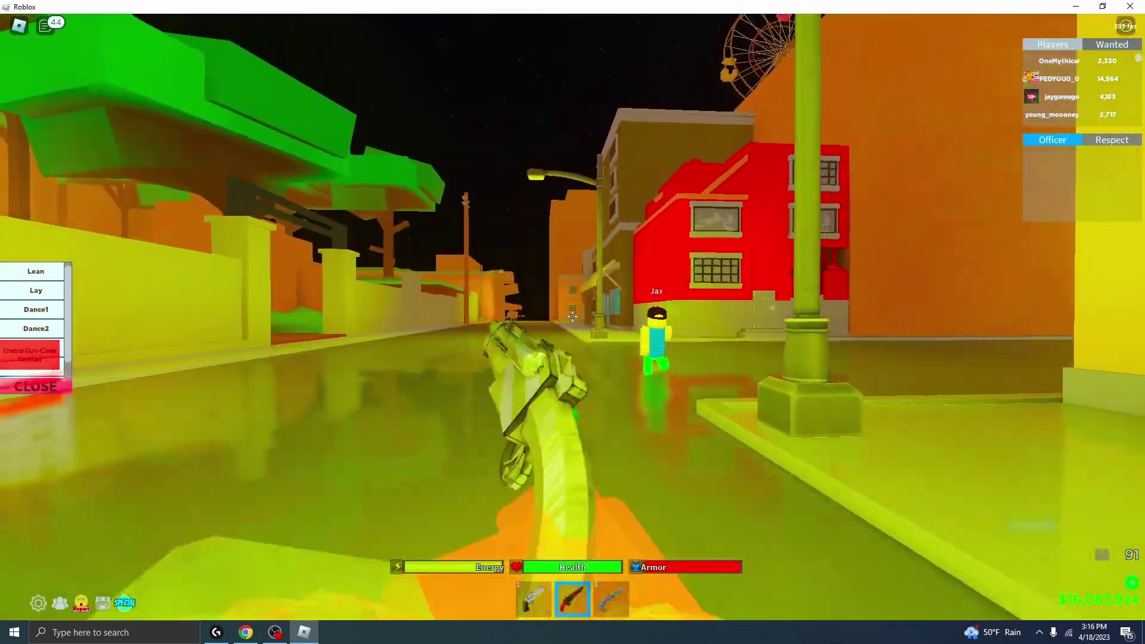
{"action": "left_click", "coordinate": [572, 316]}
{"action": "left_click", "coordinate": [572, 317]}
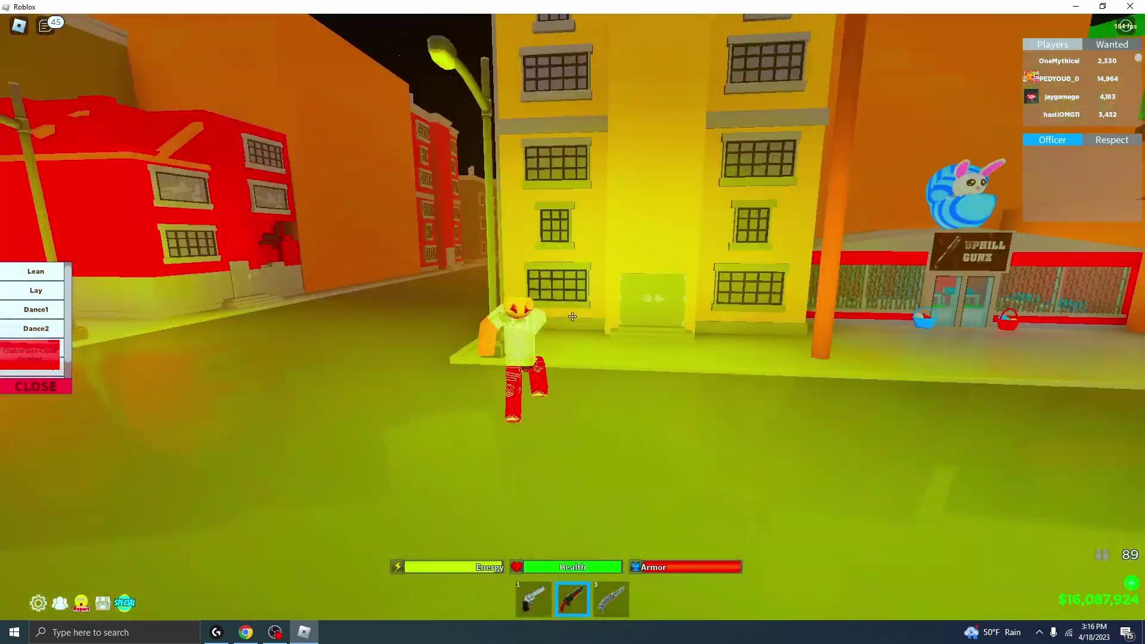
- Holster the gun, walk toward the grey building, and close Roblox
{"action": "key", "text": "2"}
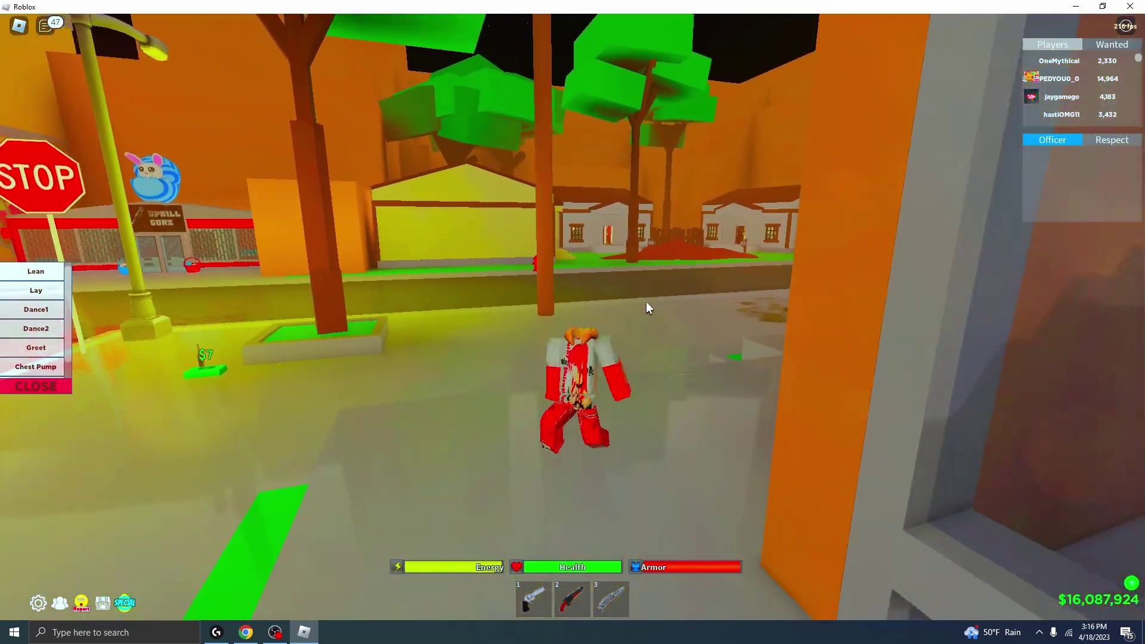
{"action": "key", "text": "w"}
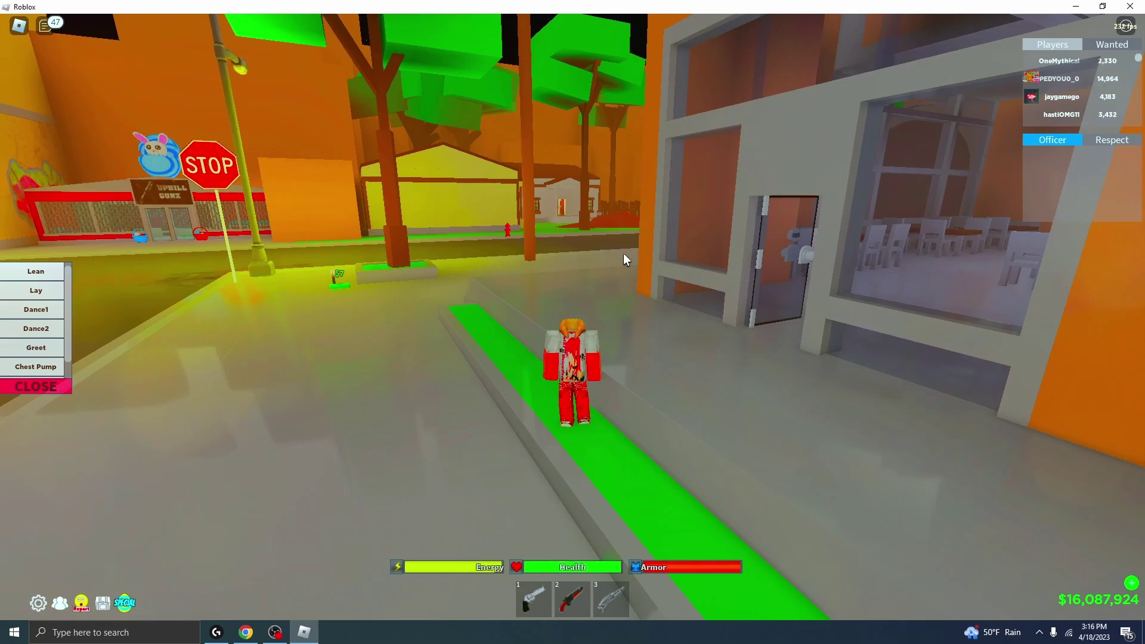
{"action": "key", "text": "w"}
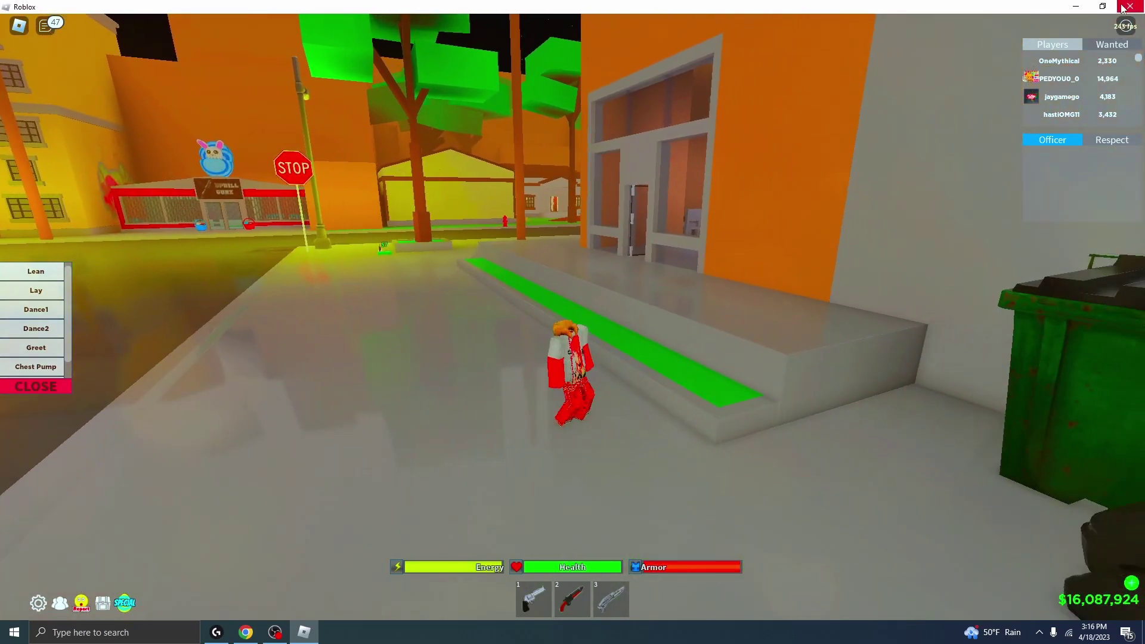
{"action": "left_click", "coordinate": [1124, 7]}
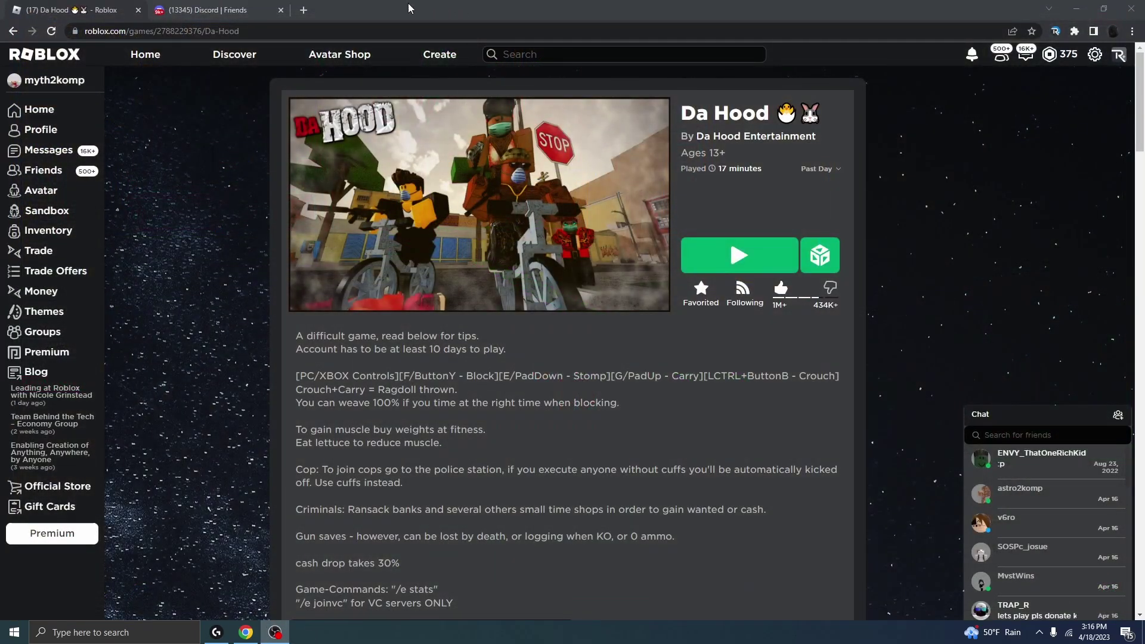
- Search 'tg macro' and download TGMacro.v2.2.Installer.exe from SourceForge
{"action": "left_click", "coordinate": [302, 10]}
{"action": "type", "text": "tg macro"}
{"action": "key", "text": "Return"}
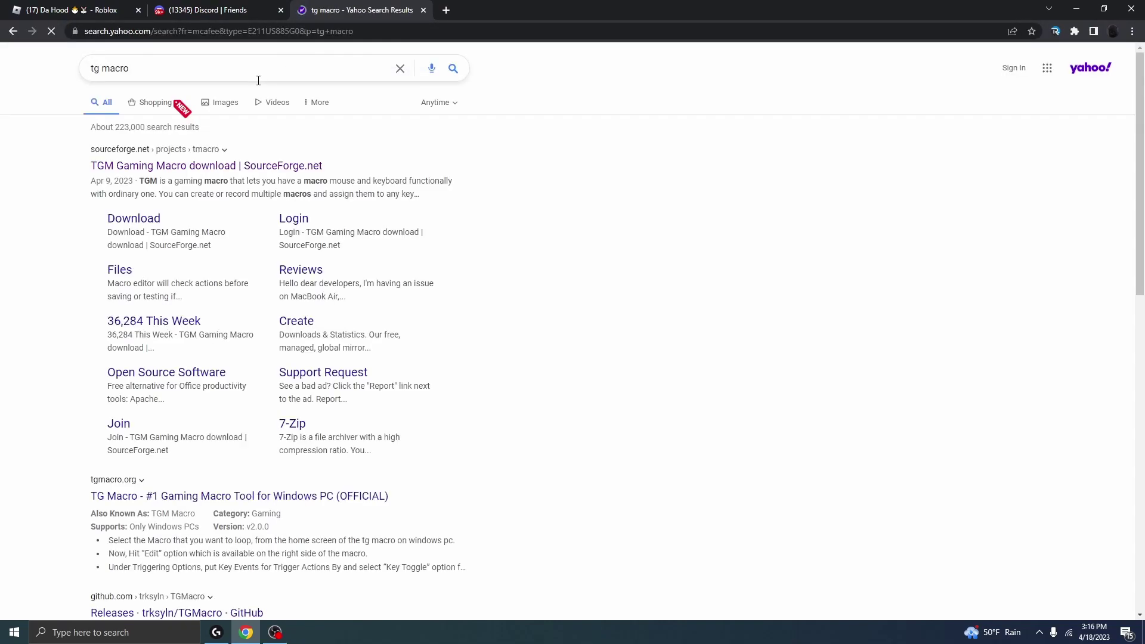
{"action": "left_click", "coordinate": [176, 168]}
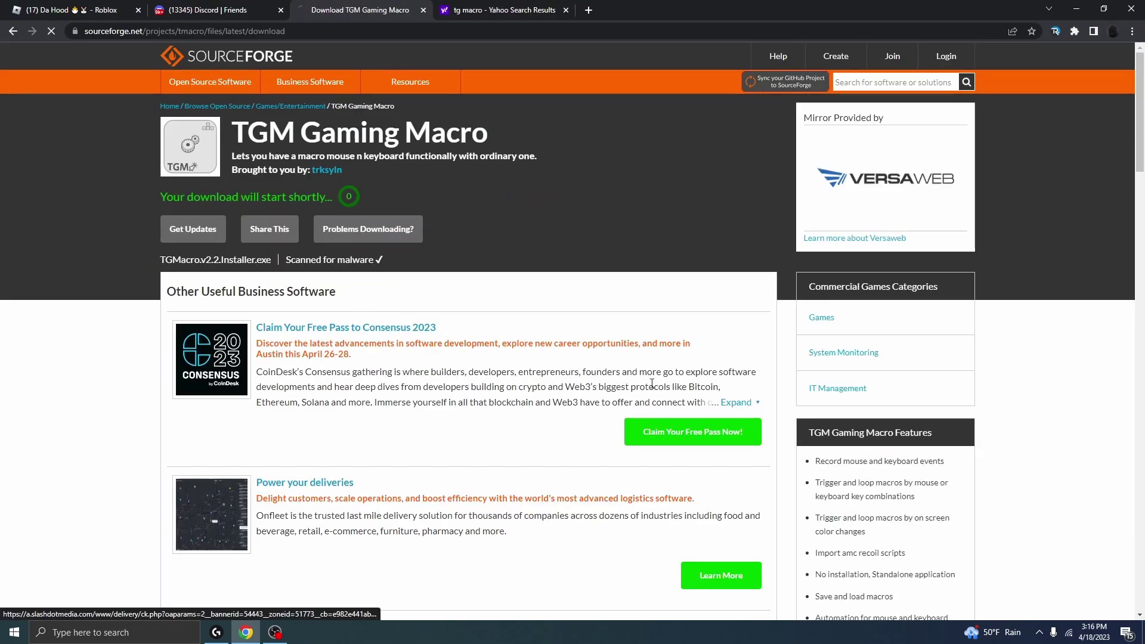
{"action": "left_click", "coordinate": [400, 303]}
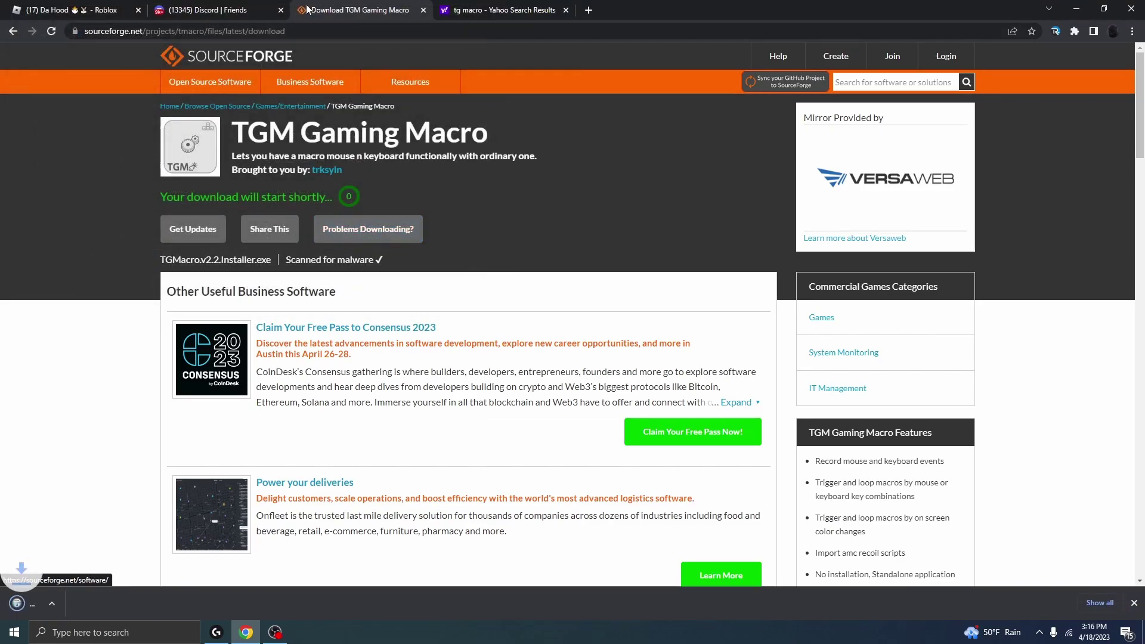
- Return to the Da Hood tab and scroll down toward the Servers list
{"action": "key", "text": "ctrl+1"}
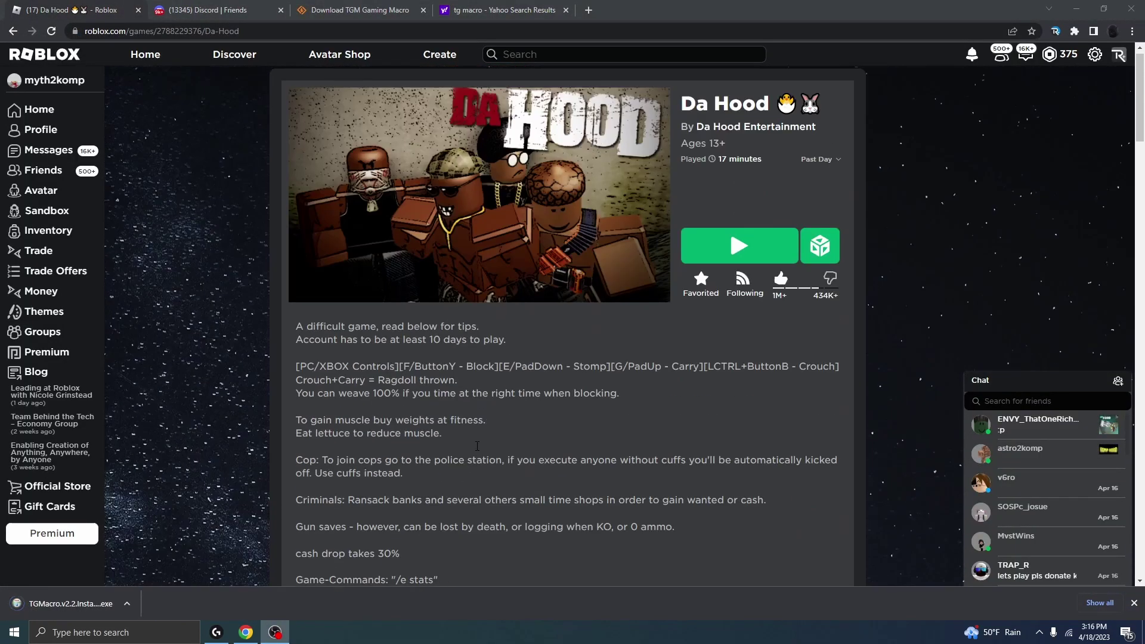
{"action": "scroll", "coordinate": [368, 389], "scroll_direction": "down", "scroll_amount": 10}
{"action": "scroll", "coordinate": [369, 389], "scroll_direction": "down", "scroll_amount": 5}
- Join the Da Hood private server and open the taskbar search once it loads
{"action": "left_click", "coordinate": [359, 325]}
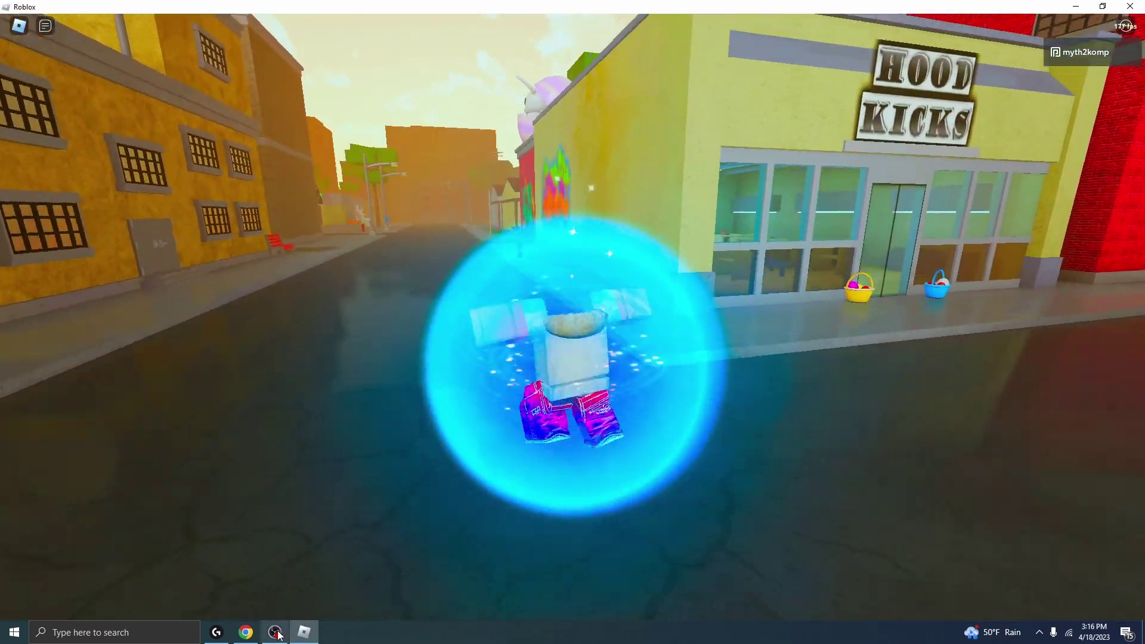
{"action": "left_click", "coordinate": [154, 632]}
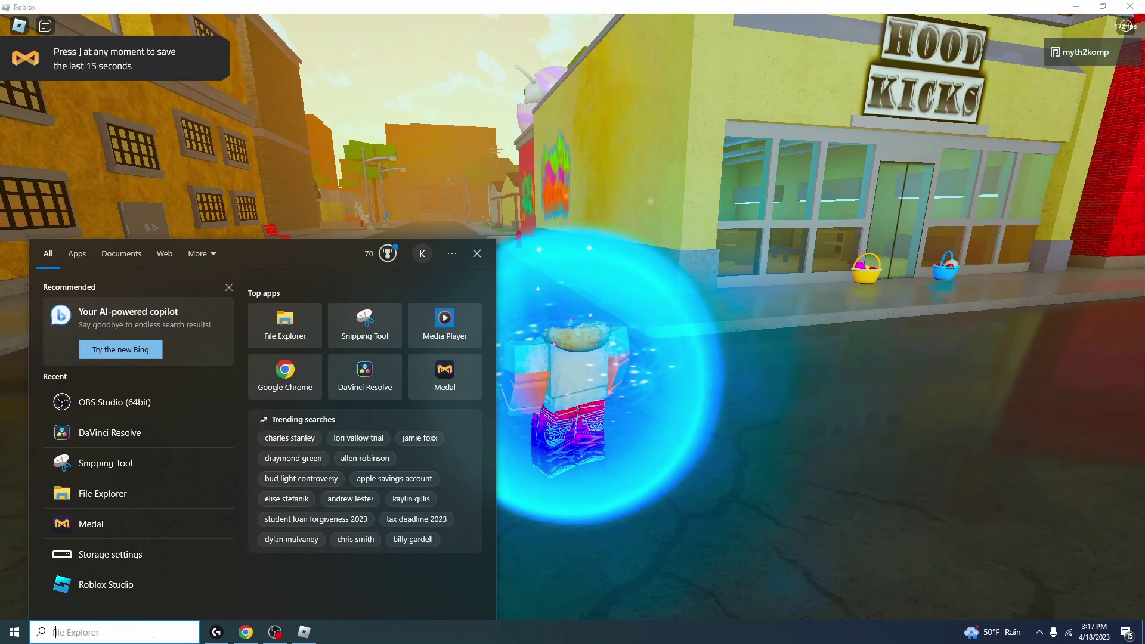
- Launch TGMacro.v2.2.Installer from Downloads via File Explorer, then go back to Roblox
{"action": "type", "text": "f"}
{"action": "key", "text": "Return"}
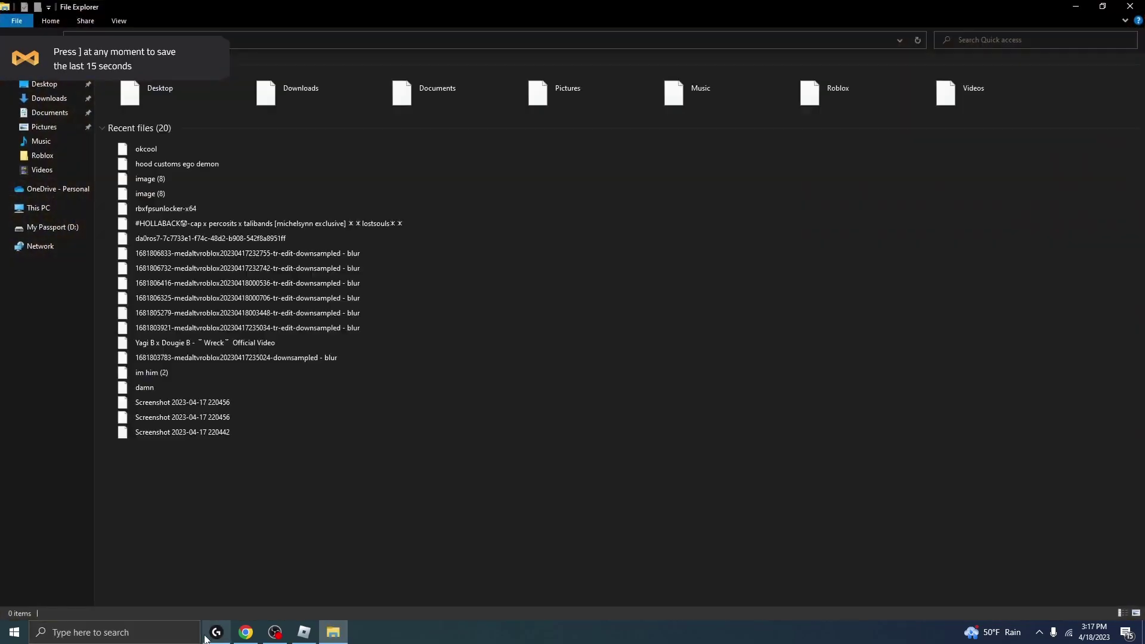
{"action": "left_click", "coordinate": [45, 100]}
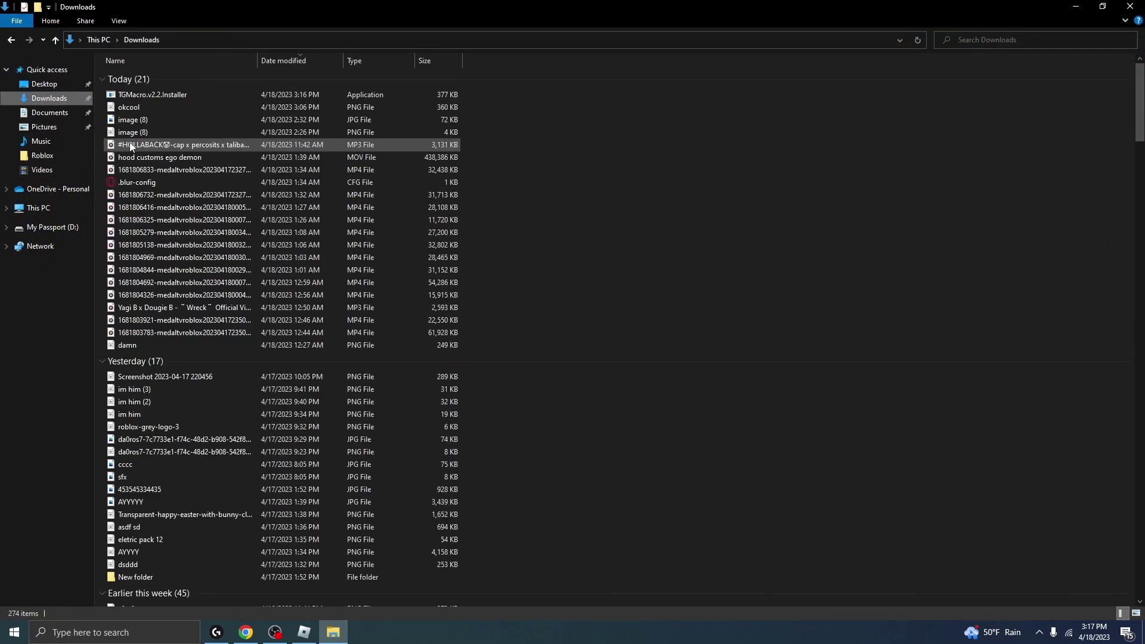
{"action": "double_click", "coordinate": [156, 94]}
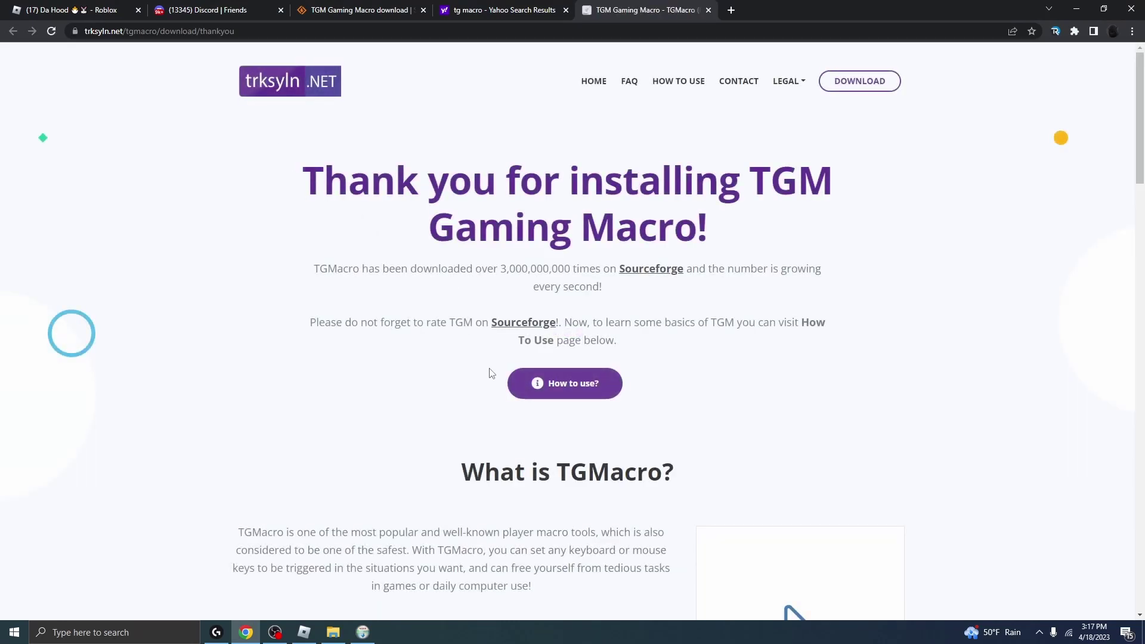
{"action": "key", "text": "alt+Tab"}
{"action": "left_click", "coordinate": [366, 424]}
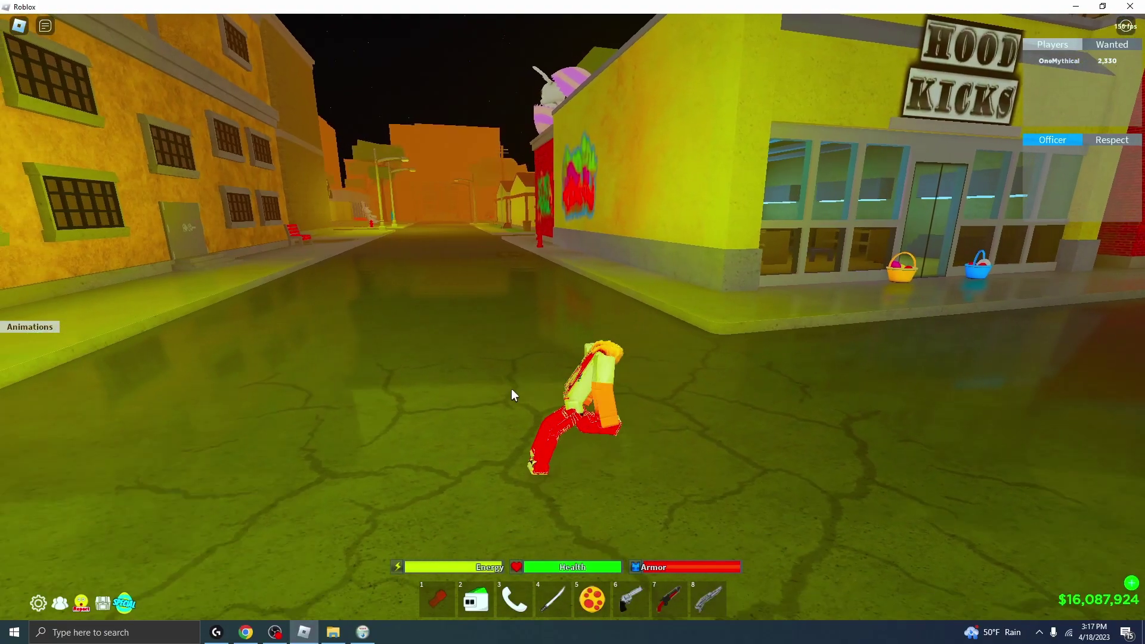
{"action": "key", "text": "alt+Tab"}
{"action": "key", "text": "alt+Tab"}
{"action": "left_click", "coordinate": [578, 274]}
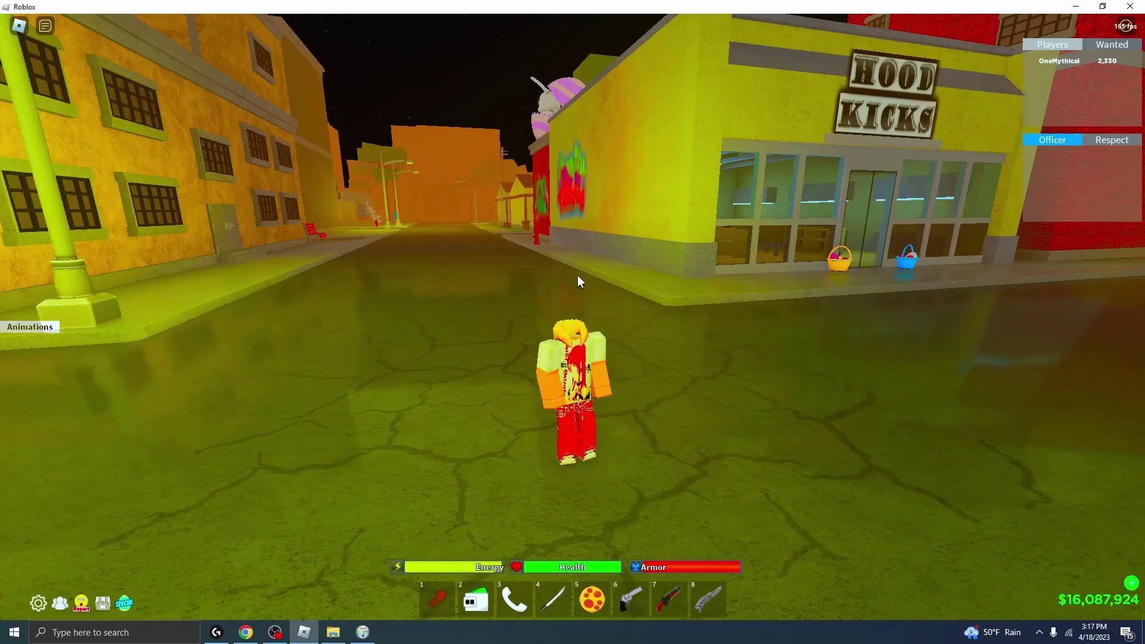
{"action": "left_click", "coordinate": [370, 637]}
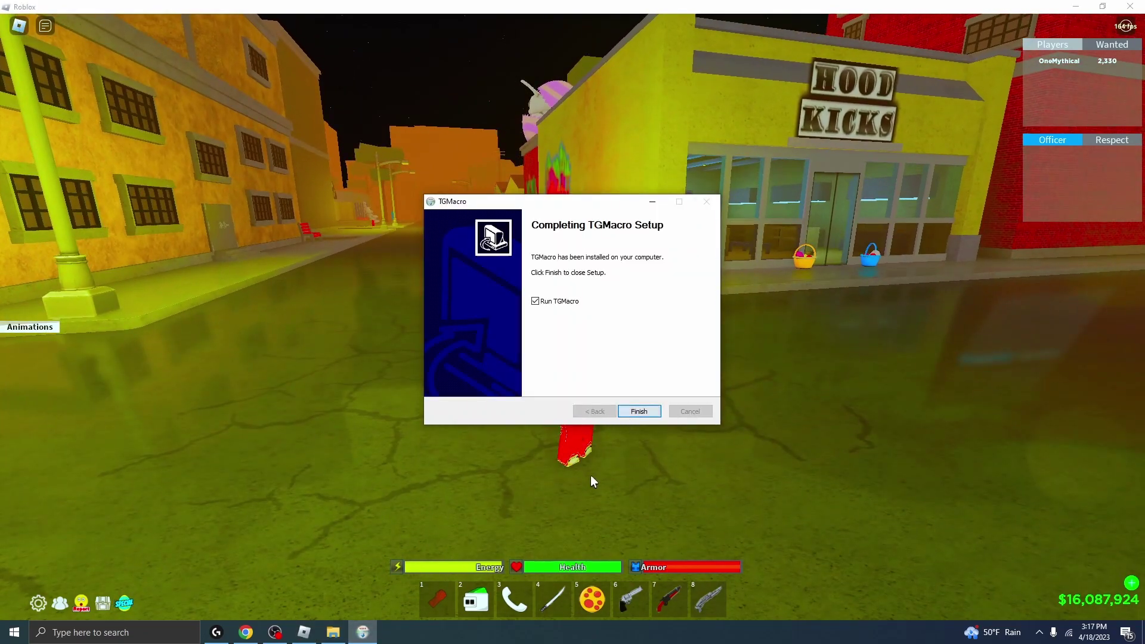
{"action": "left_click", "coordinate": [639, 411]}
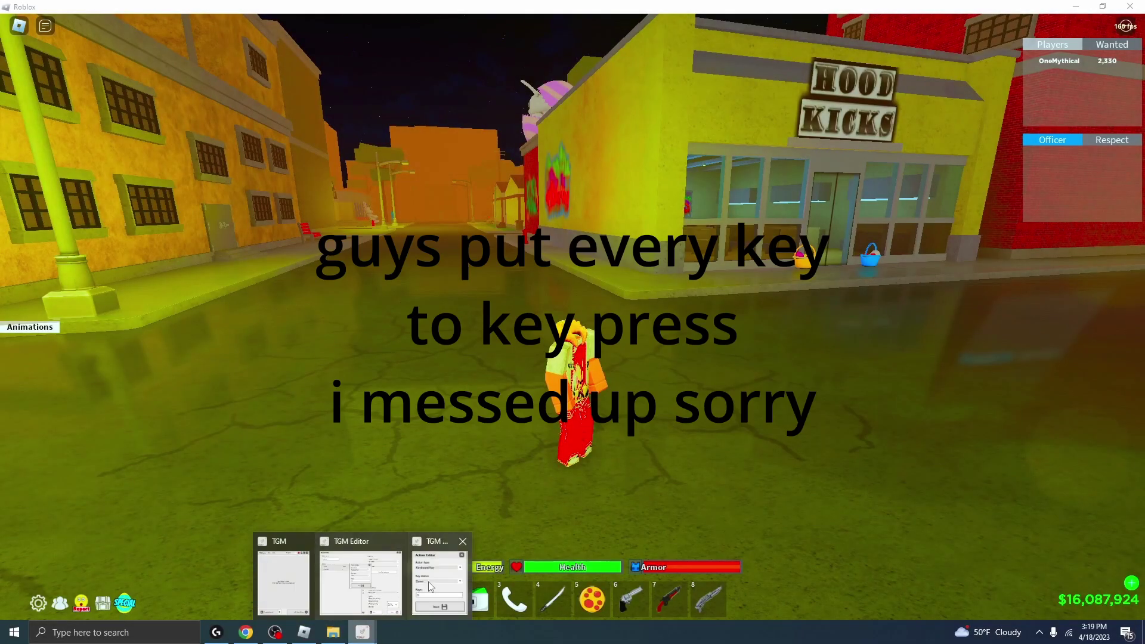
- Save the Key Down O action and change the first action to Key Up I
{"action": "left_click", "coordinate": [431, 587]}
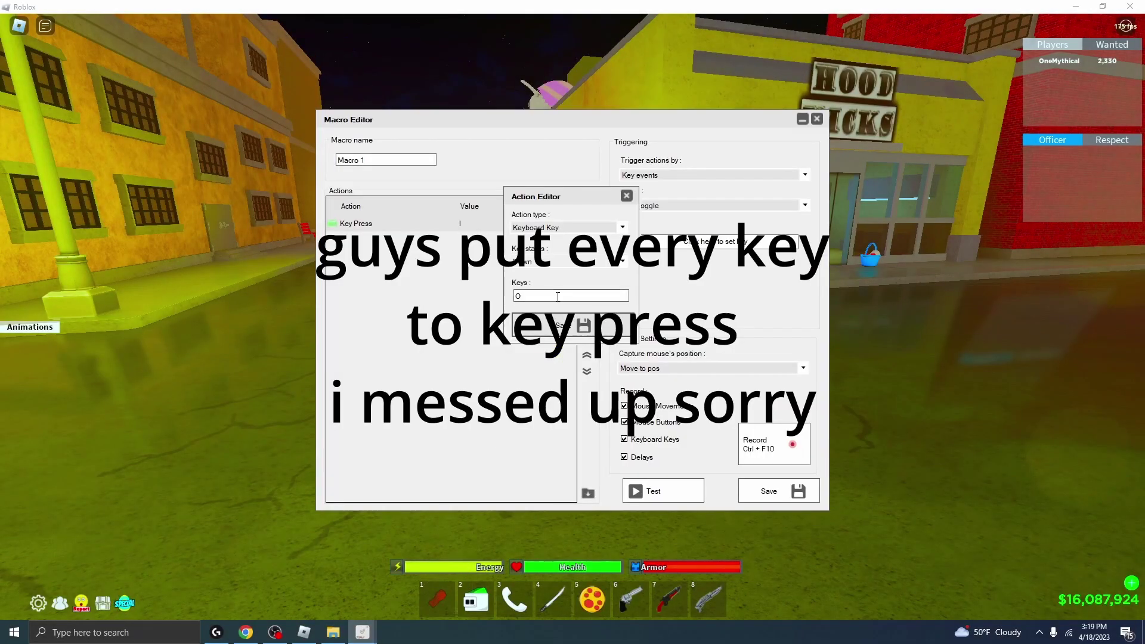
{"action": "left_click", "coordinate": [558, 326]}
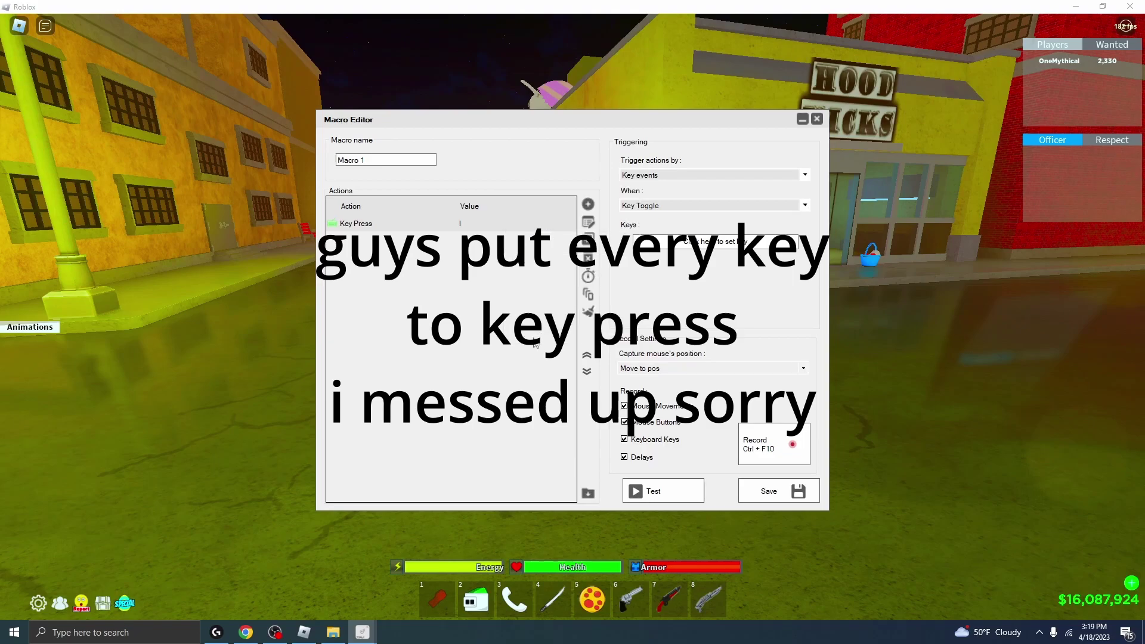
{"action": "left_click", "coordinate": [589, 223]}
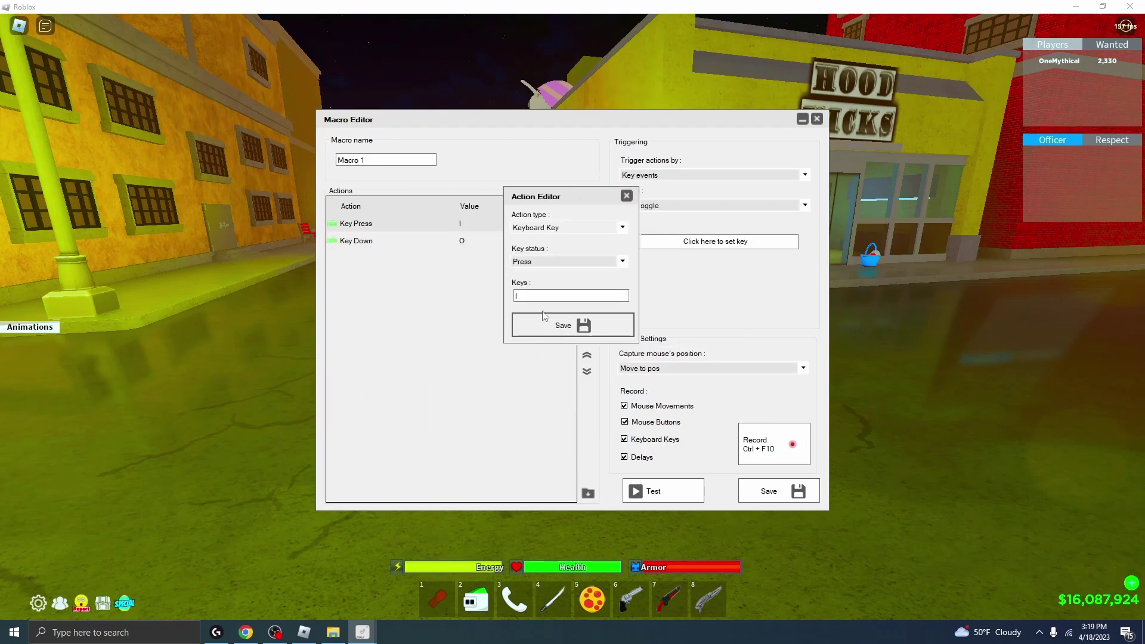
{"action": "left_click", "coordinate": [560, 263]}
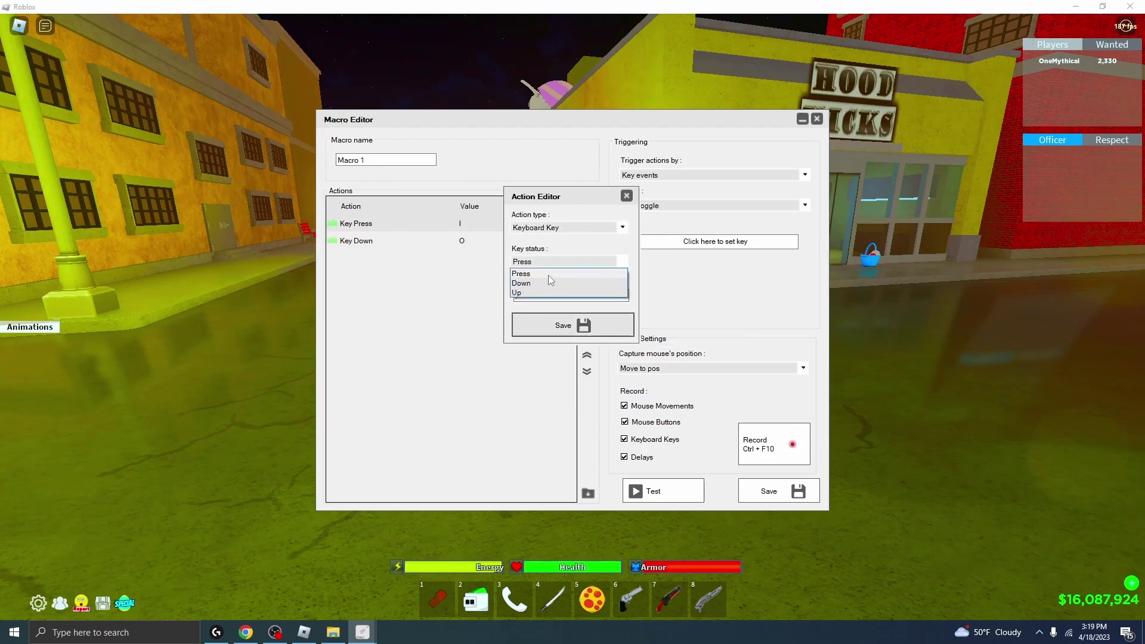
{"action": "left_click", "coordinate": [549, 292]}
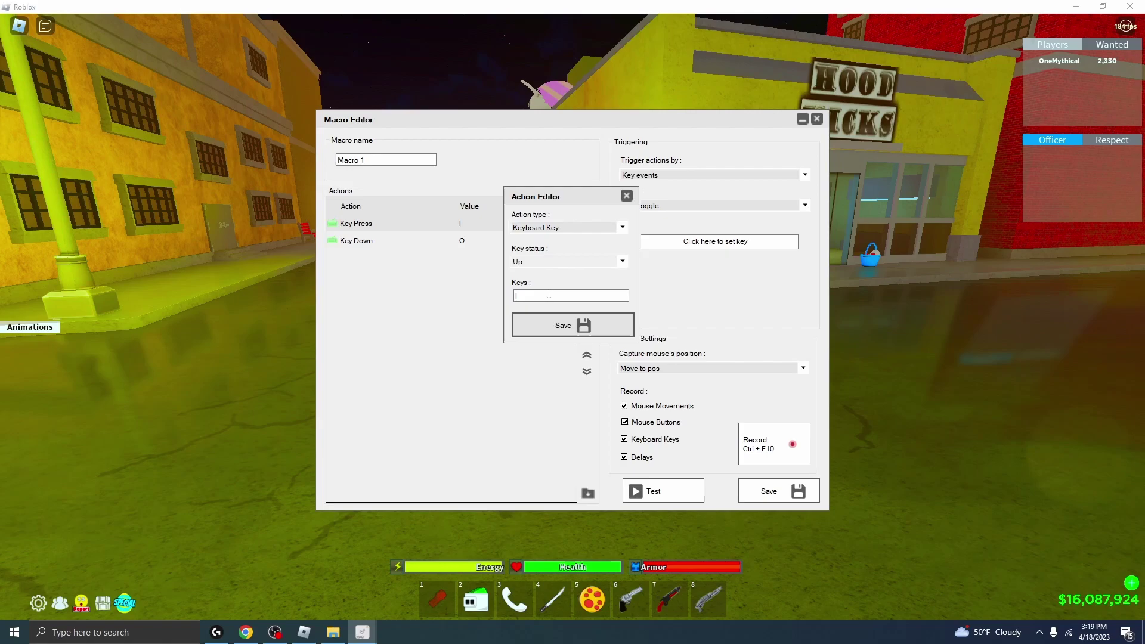
{"action": "left_click", "coordinate": [538, 331]}
- Open and close the Key Down O action editor without changes
{"action": "left_click", "coordinate": [486, 240]}
{"action": "left_click", "coordinate": [589, 223]}
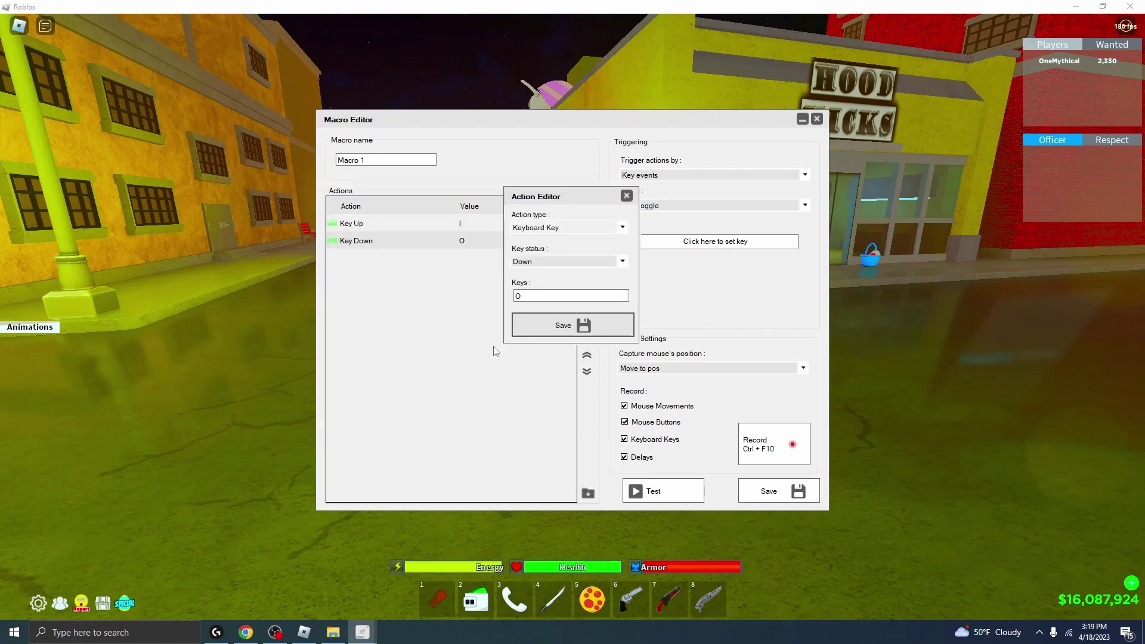
{"action": "left_click", "coordinate": [626, 195]}
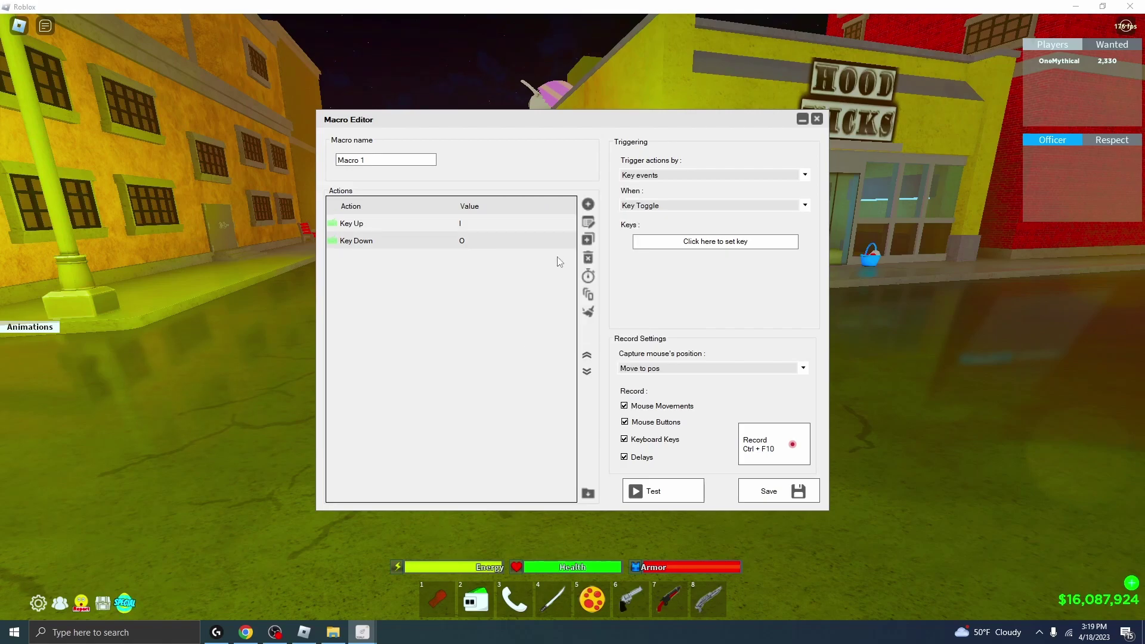
{"action": "left_click", "coordinate": [589, 224]}
{"action": "left_click", "coordinate": [627, 195]}
- Duplicate the Key Up I / Key Down O pair into six alternating actions
{"action": "left_click", "coordinate": [486, 223]}
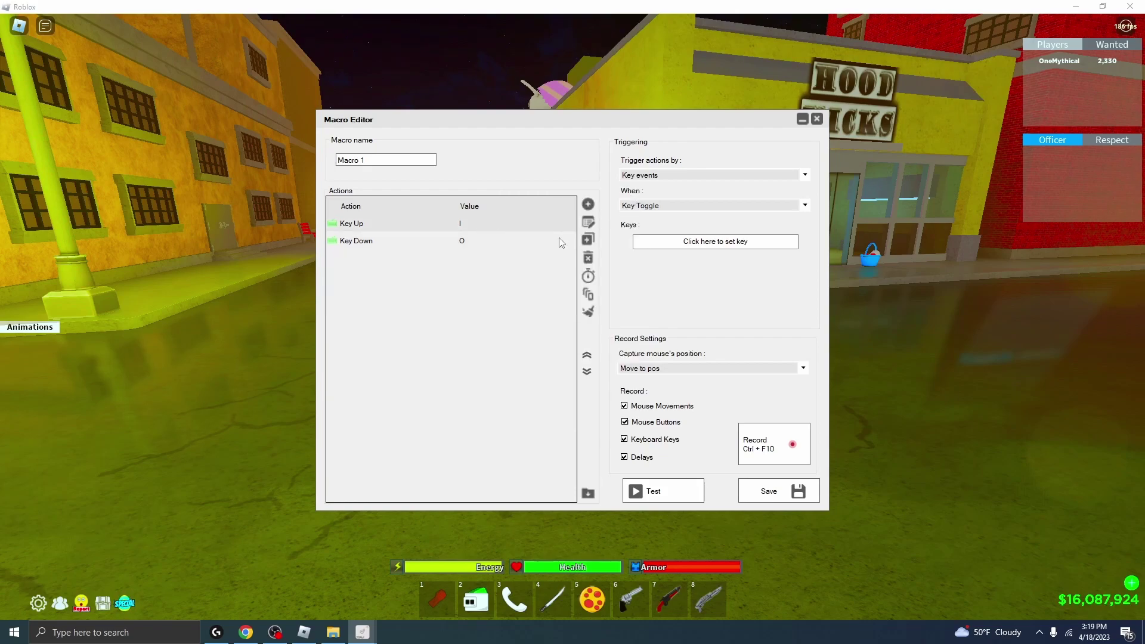
{"action": "left_click", "coordinate": [589, 239]}
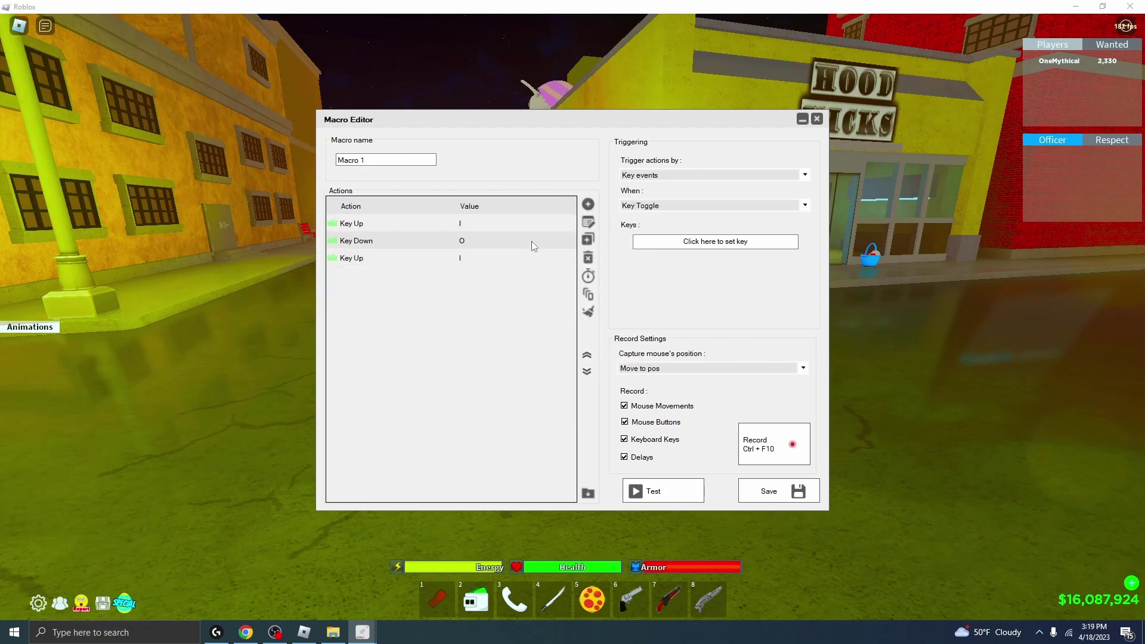
{"action": "left_click", "coordinate": [588, 240]}
{"action": "left_click", "coordinate": [588, 239]}
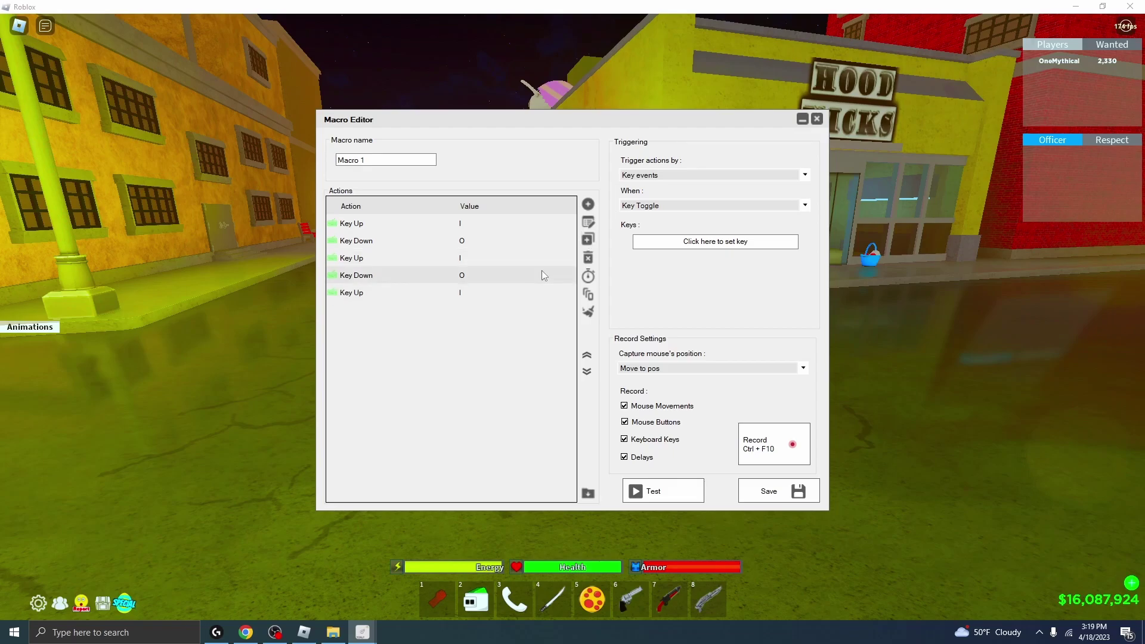
{"action": "left_click", "coordinate": [588, 239]}
{"action": "left_click", "coordinate": [758, 241]}
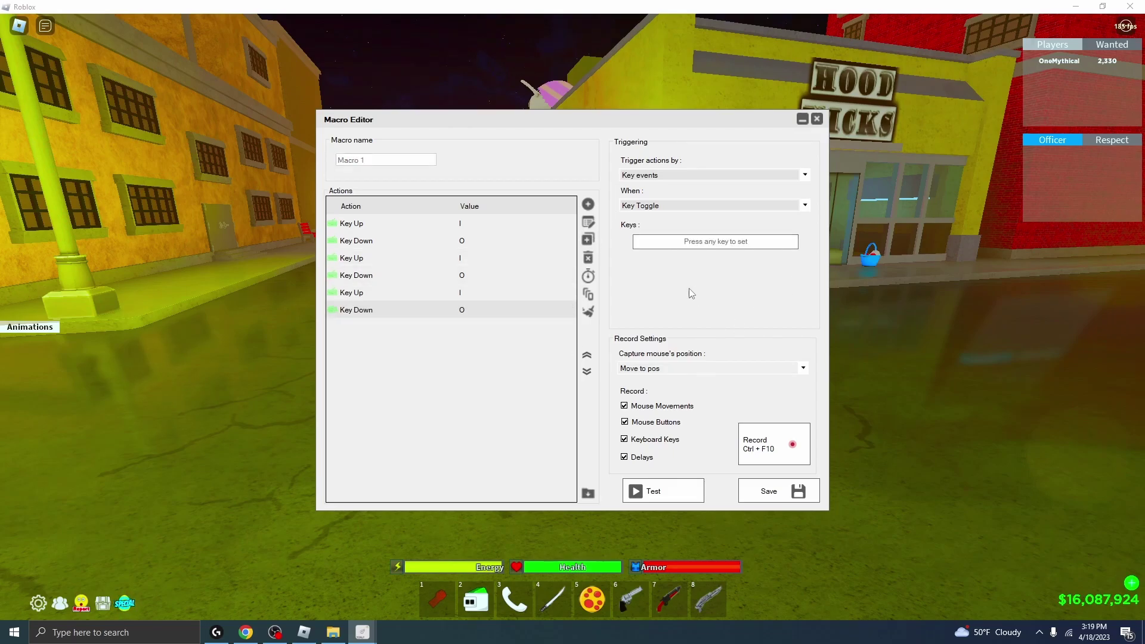
- Assign Q as TGMacro's trigger key with Key Toggle, dismissing the save error
{"action": "key", "text": "q"}
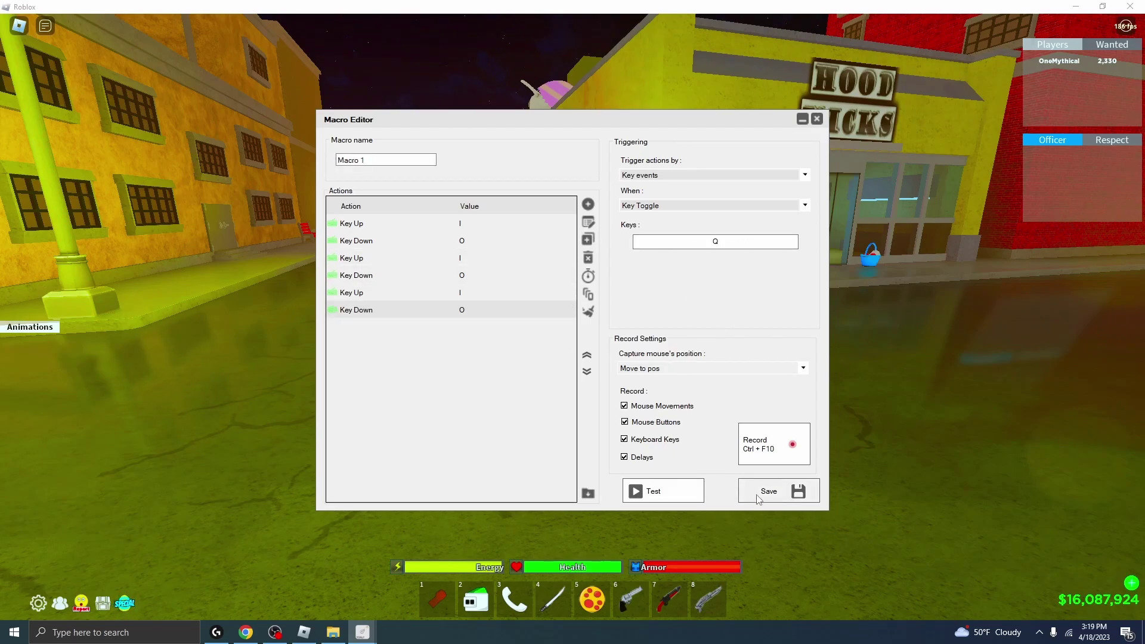
{"action": "left_click", "coordinate": [759, 499]}
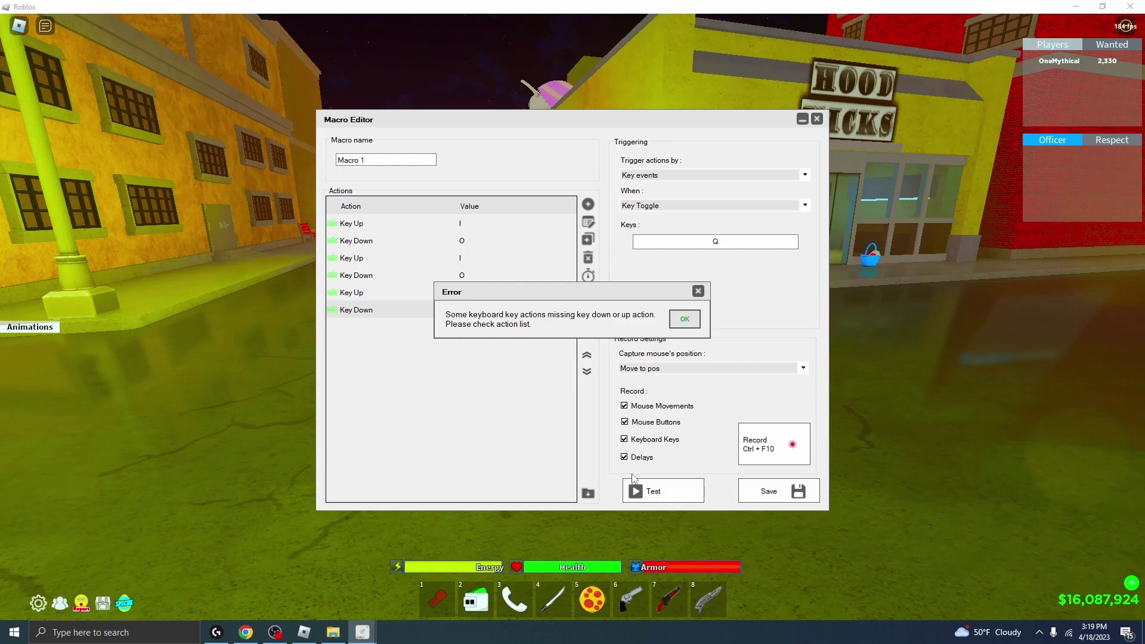
{"action": "left_click", "coordinate": [688, 321]}
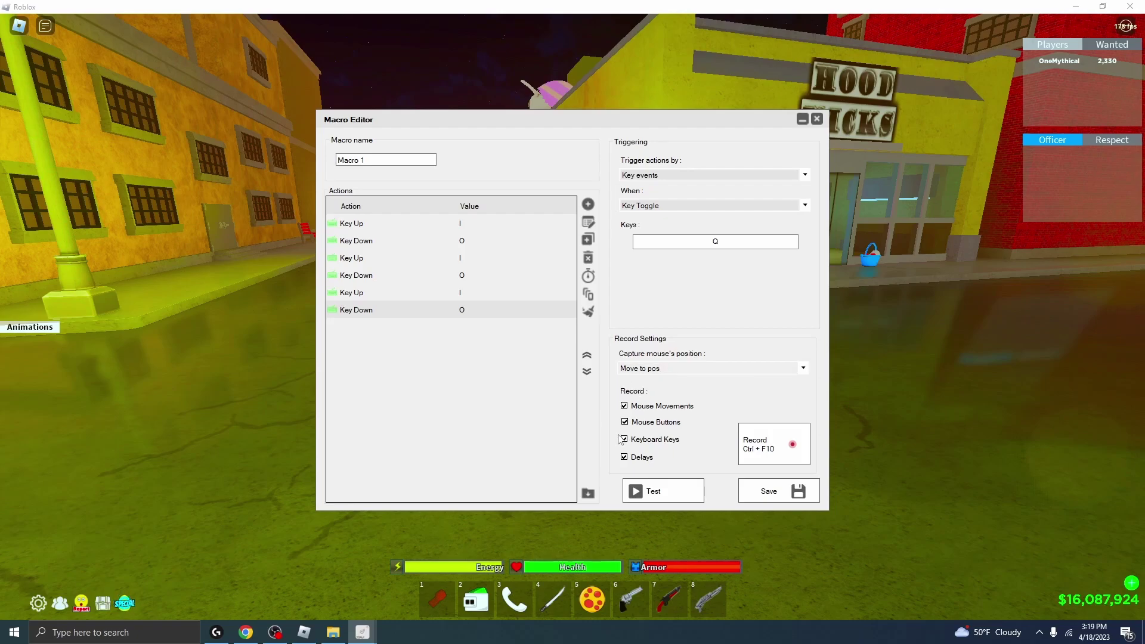
{"action": "mouse_move", "coordinate": [636, 123]}
{"action": "left_mouse_down"}
{"action": "mouse_move", "coordinate": [707, 140]}
{"action": "mouse_move", "coordinate": [656, 127]}
{"action": "left_mouse_up"}
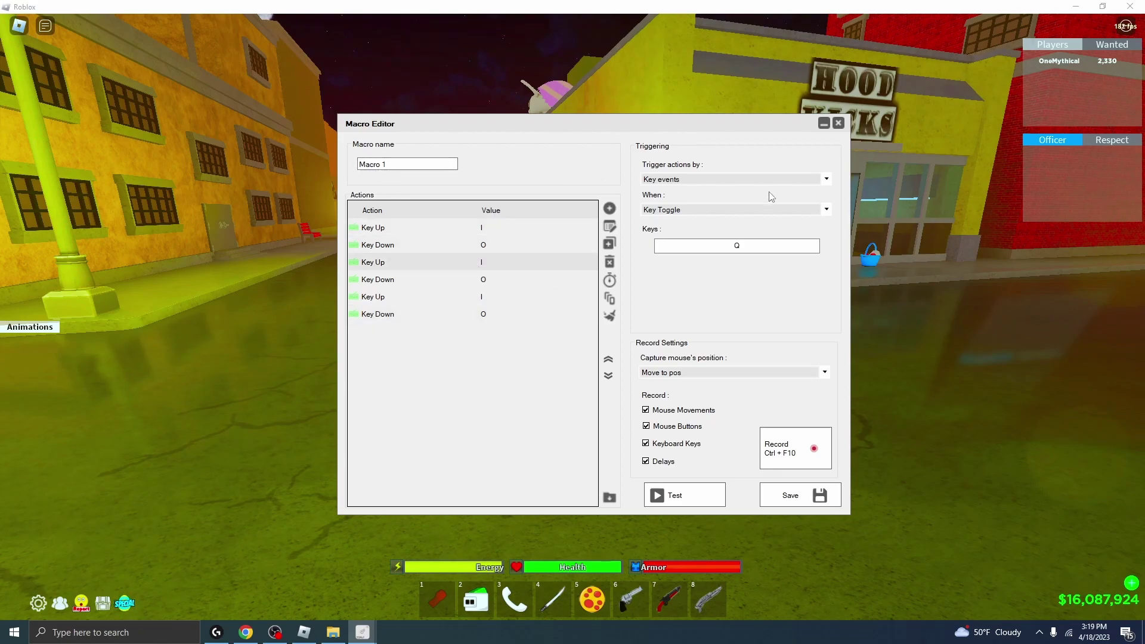
{"action": "left_click", "coordinate": [682, 210]}
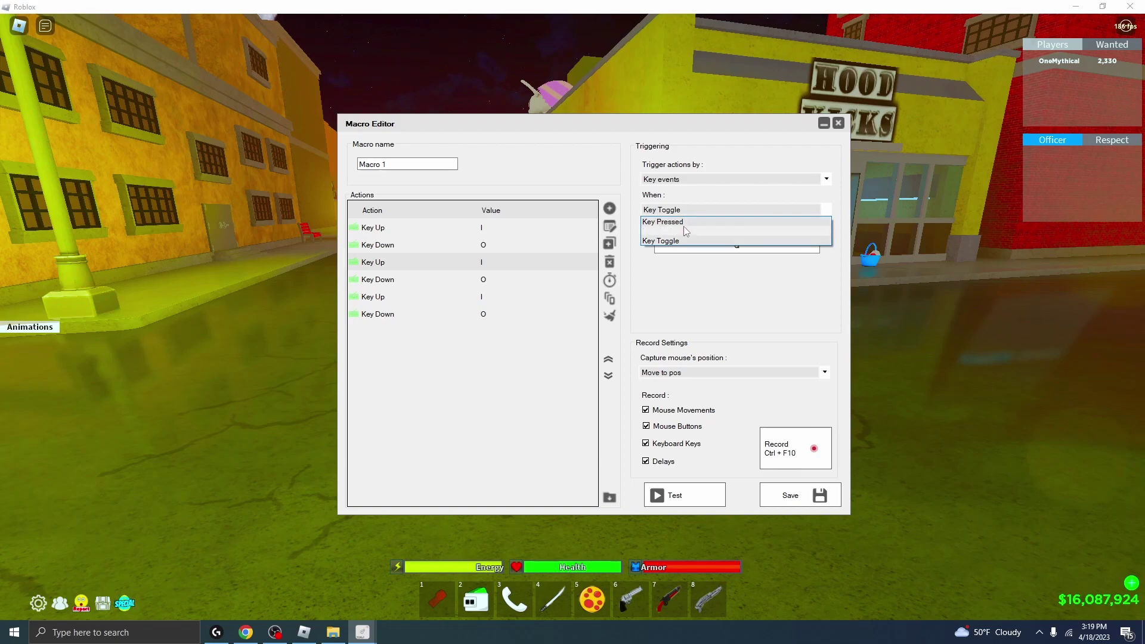
{"action": "left_click", "coordinate": [681, 242]}
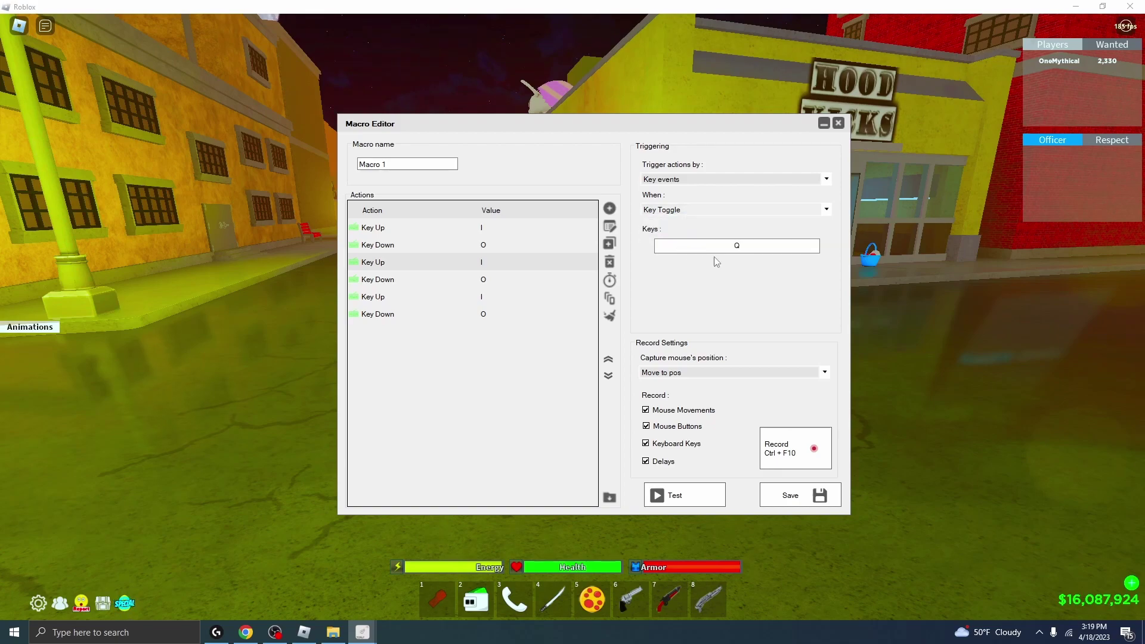
- Try switching the fourth action, Key Down O, to Press, then close without saving
{"action": "left_click", "coordinate": [496, 280]}
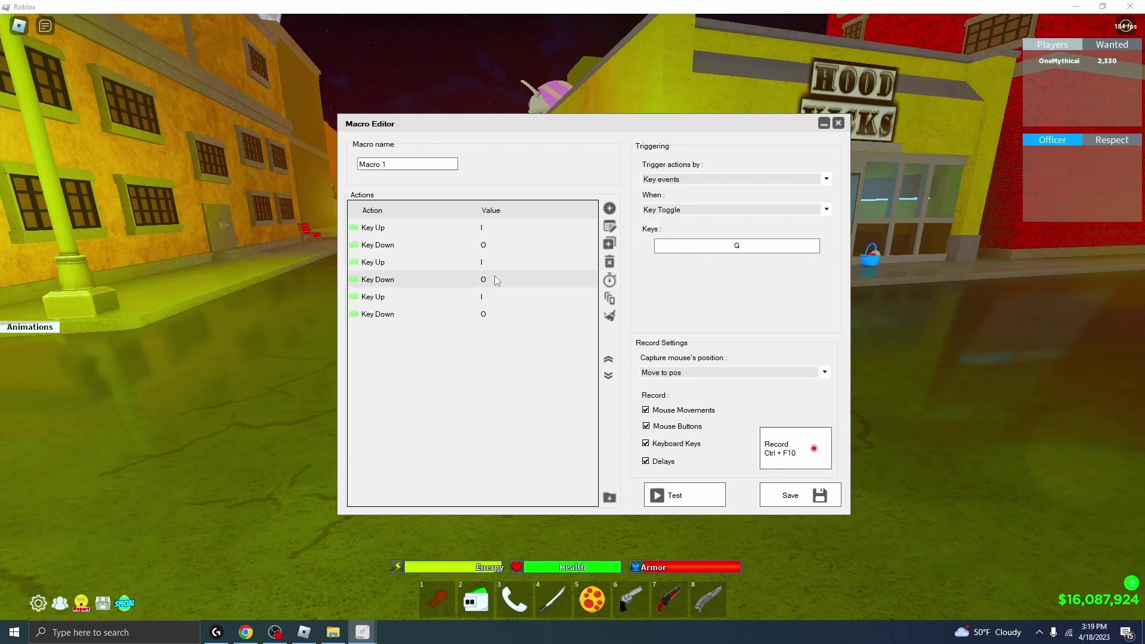
{"action": "left_click", "coordinate": [610, 228]}
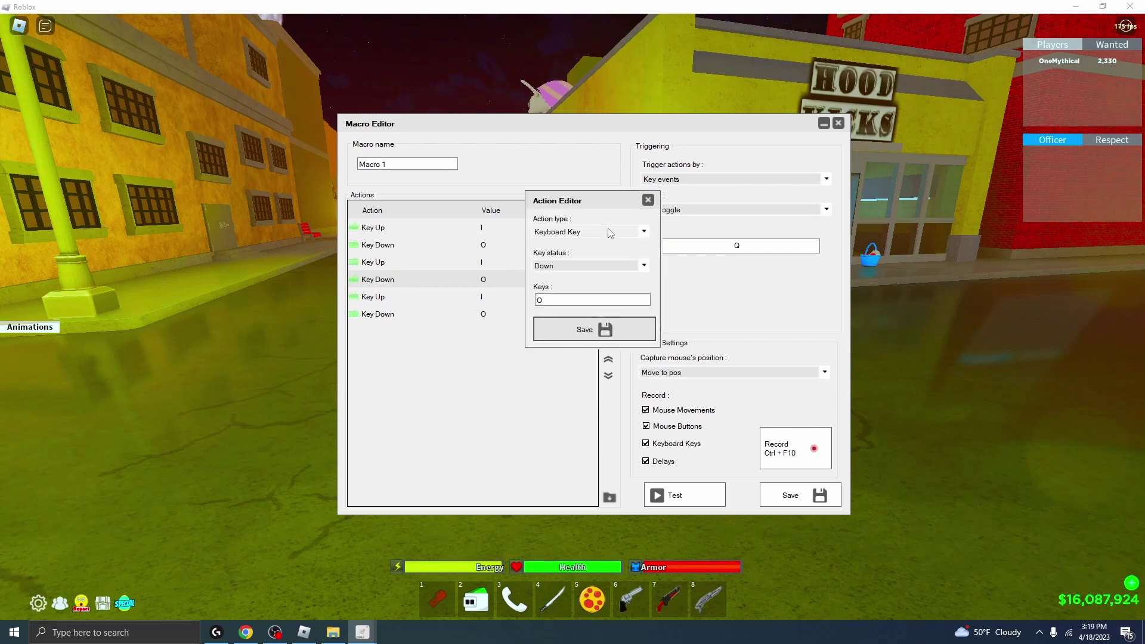
{"action": "left_click", "coordinate": [563, 266]}
{"action": "left_click", "coordinate": [555, 267]}
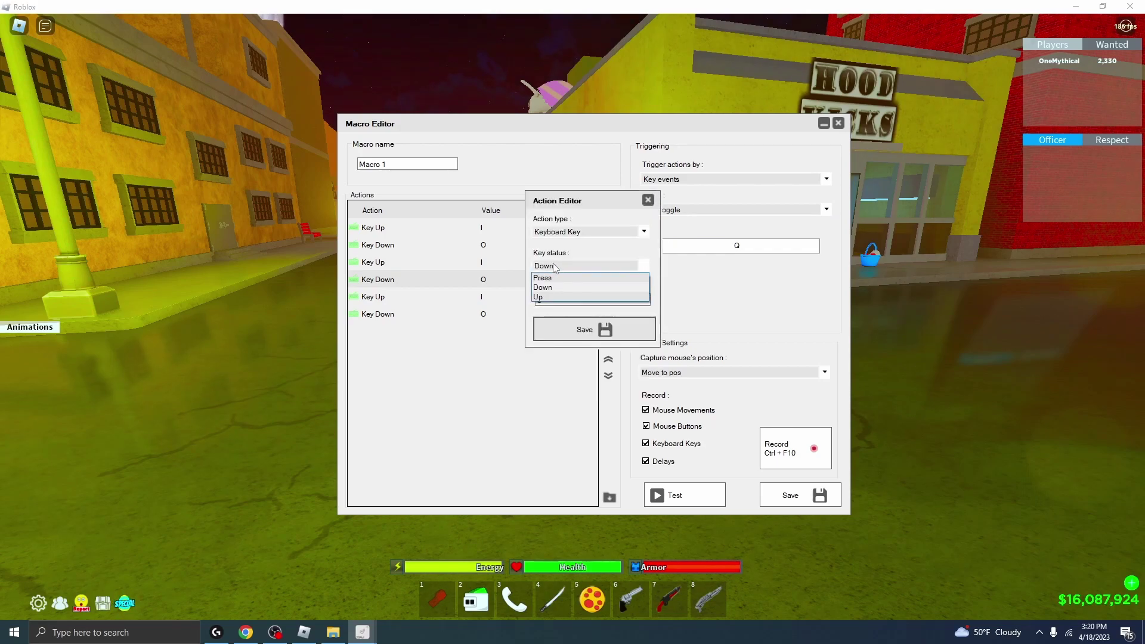
{"action": "left_click", "coordinate": [542, 278]}
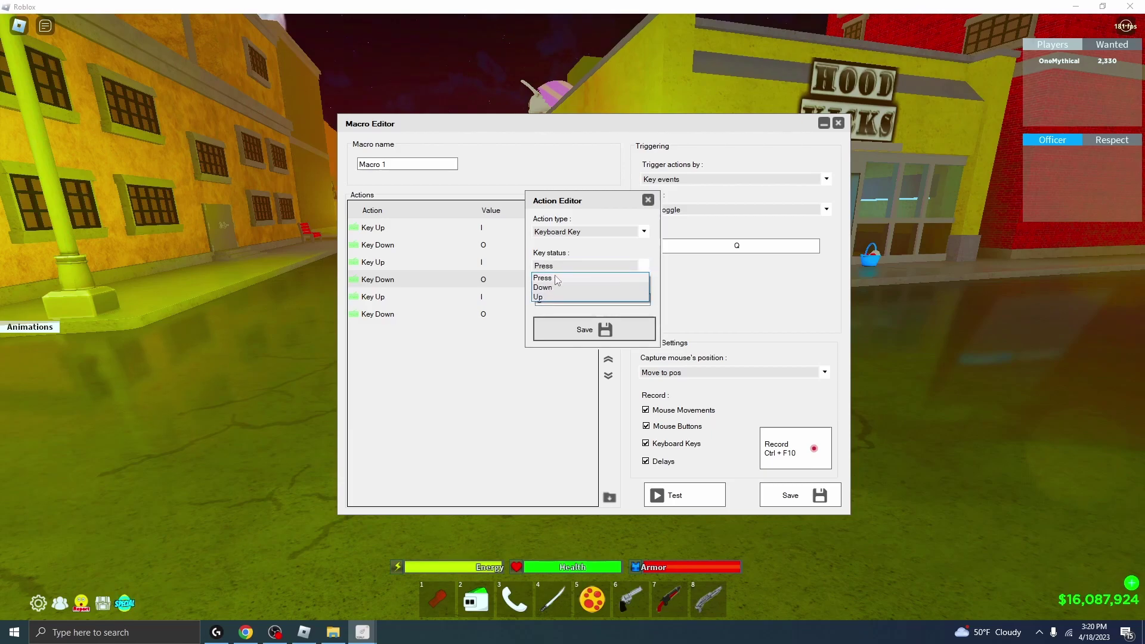
{"action": "left_click", "coordinate": [556, 279]}
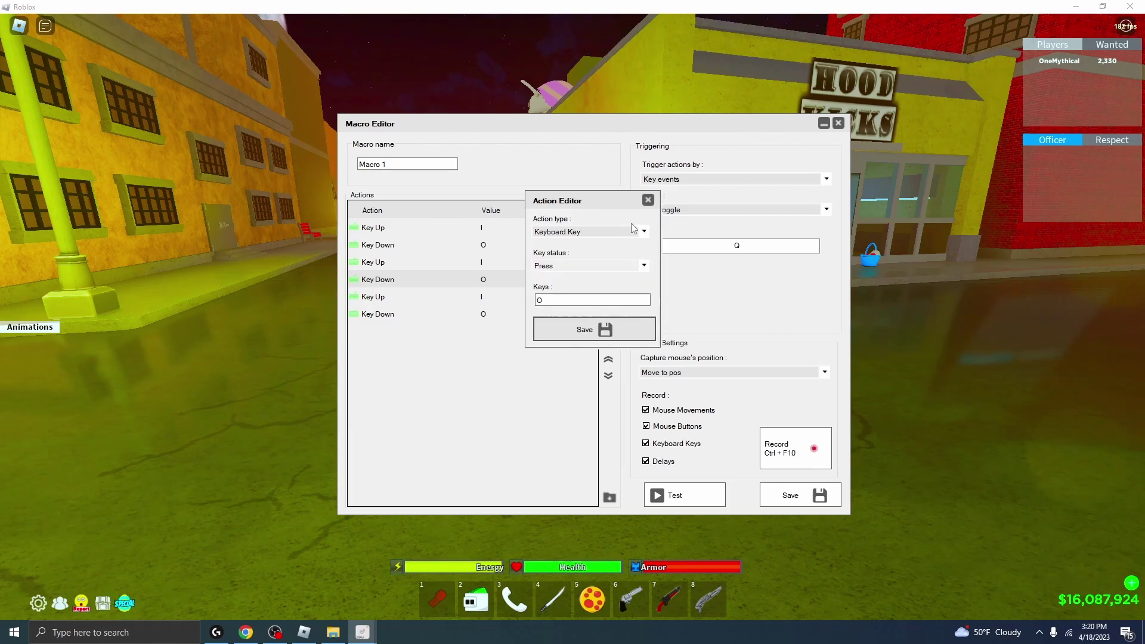
{"action": "left_click", "coordinate": [648, 200]}
- Remove an accidental duplicate Key Up I action and reopen the Key Down O editor
{"action": "left_click", "coordinate": [591, 296]}
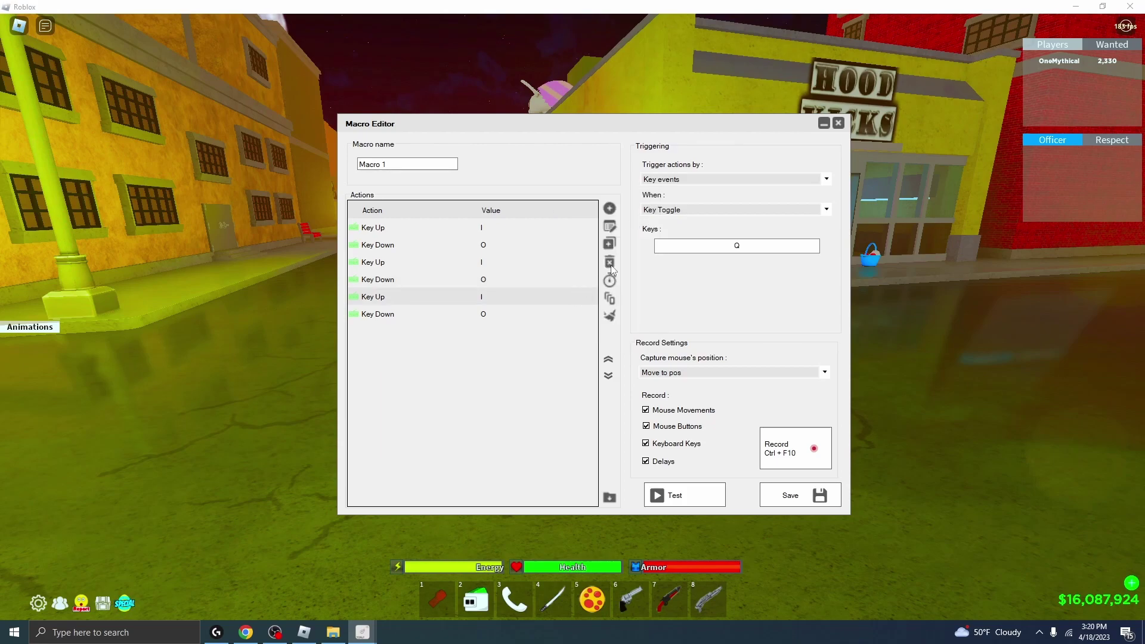
{"action": "left_click", "coordinate": [611, 244]}
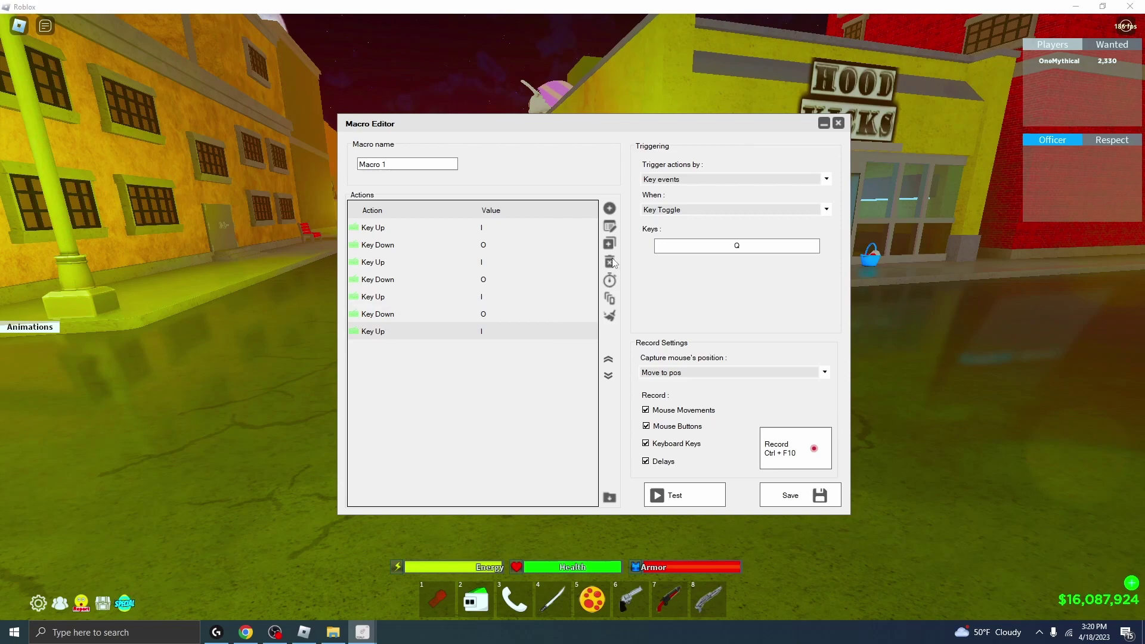
{"action": "left_click", "coordinate": [609, 262]}
{"action": "left_click", "coordinate": [543, 314]}
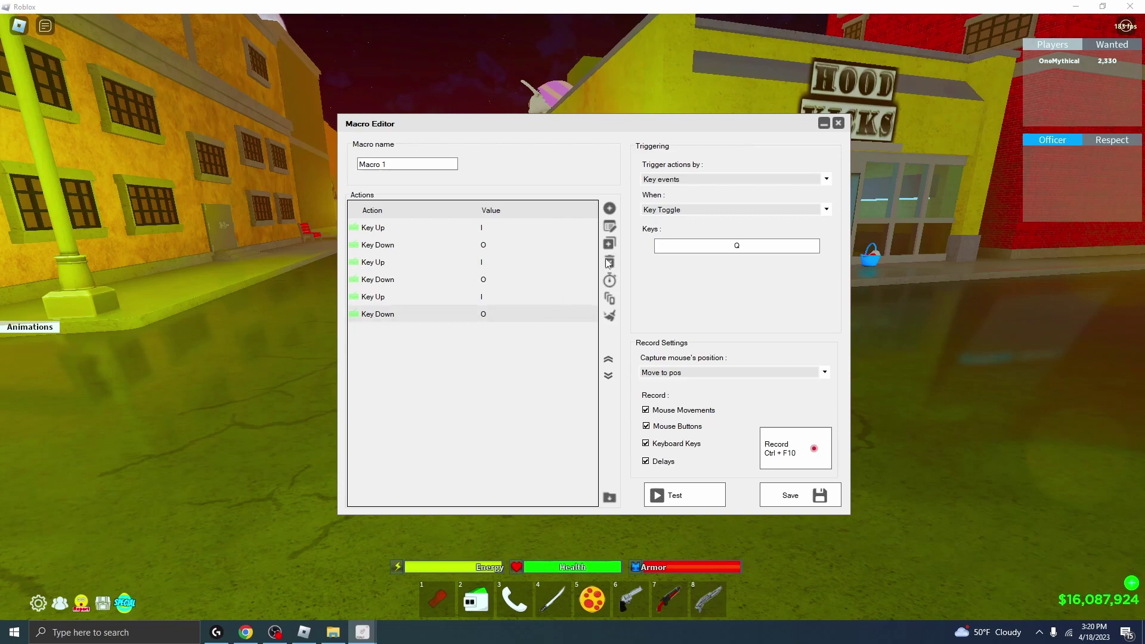
{"action": "left_click", "coordinate": [609, 227]}
{"action": "left_click", "coordinate": [649, 201]}
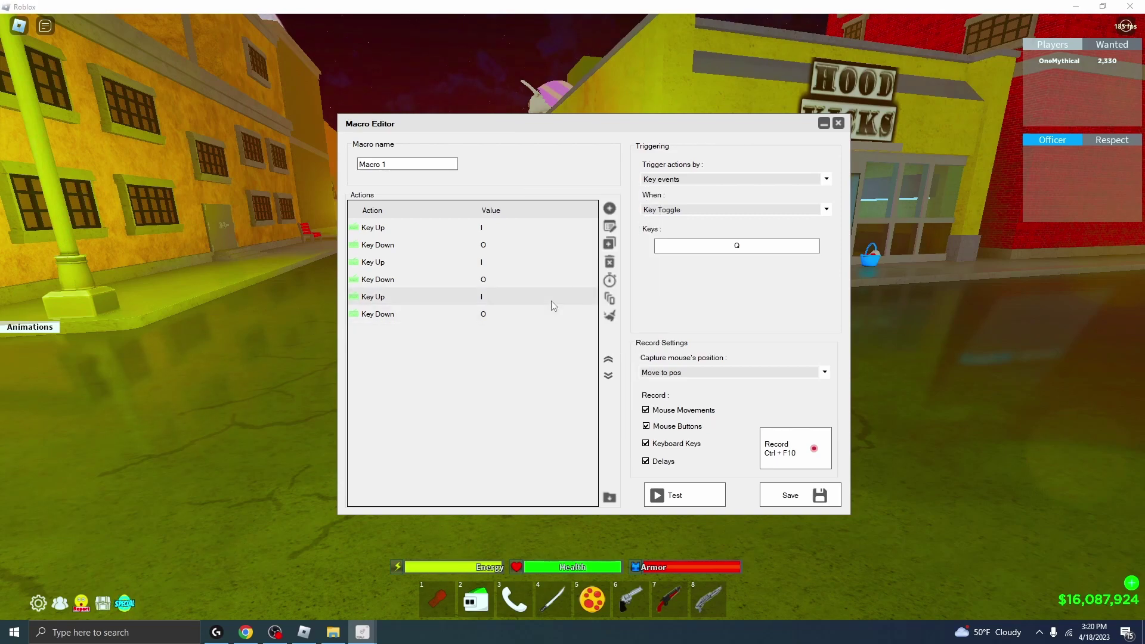
{"action": "left_click", "coordinate": [611, 228]}
{"action": "left_click", "coordinate": [649, 199]}
{"action": "left_click", "coordinate": [555, 279]}
{"action": "left_click", "coordinate": [610, 228]}
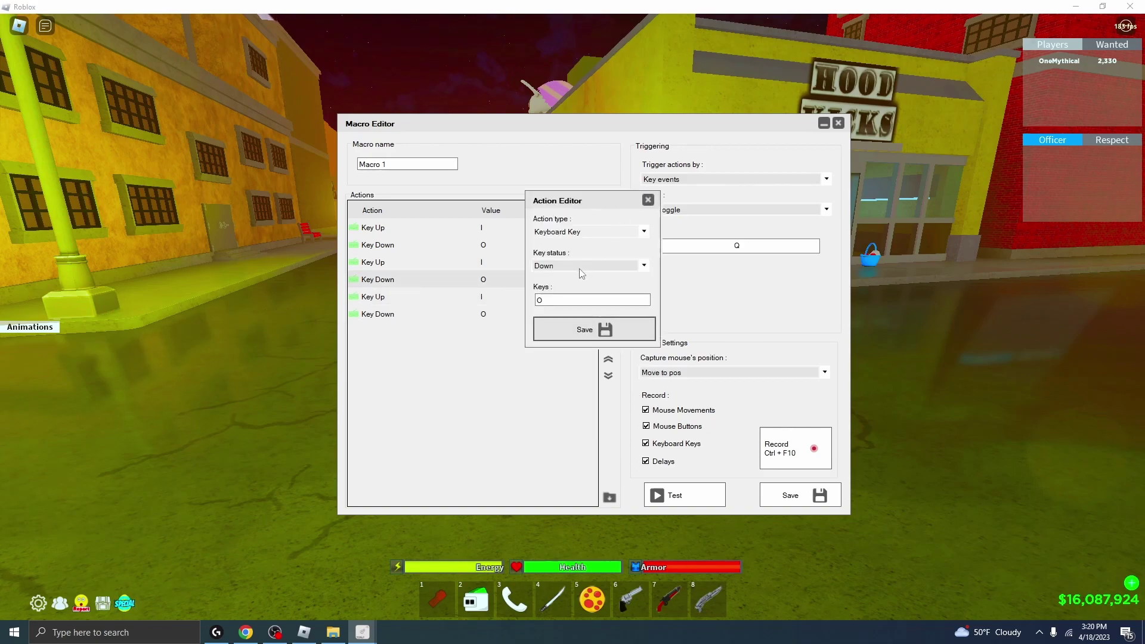
- Change actions four through six to Key Press O, I and O
{"action": "left_click", "coordinate": [578, 266]}
{"action": "left_click", "coordinate": [578, 278]}
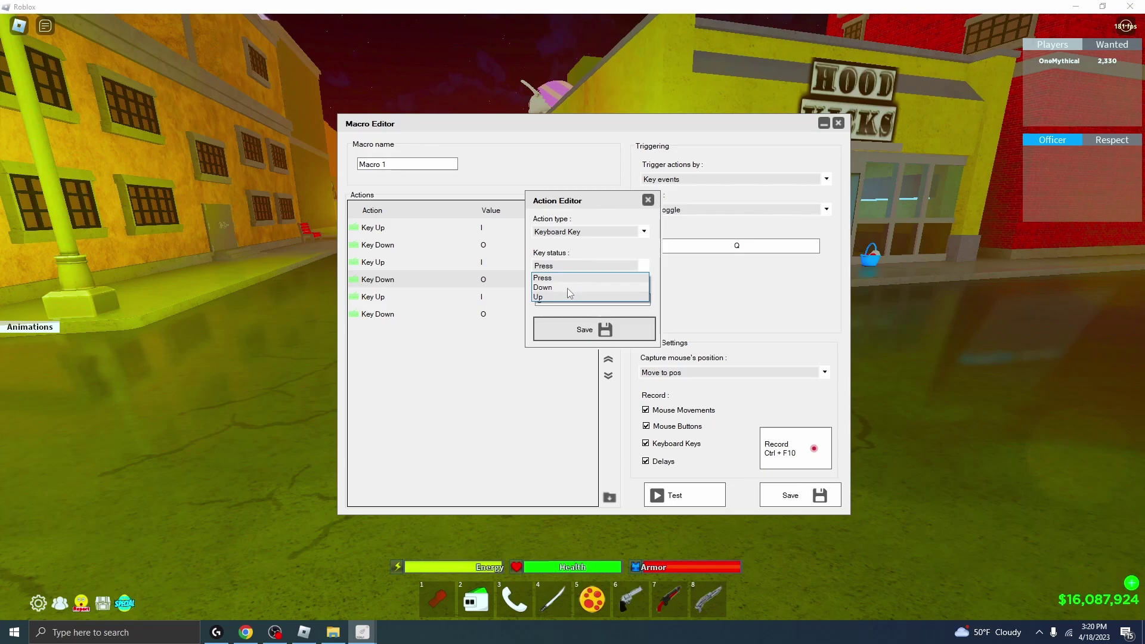
{"action": "left_click", "coordinate": [555, 278]}
{"action": "left_click", "coordinate": [585, 329]}
{"action": "left_click", "coordinate": [528, 297]}
{"action": "left_click", "coordinate": [609, 228]}
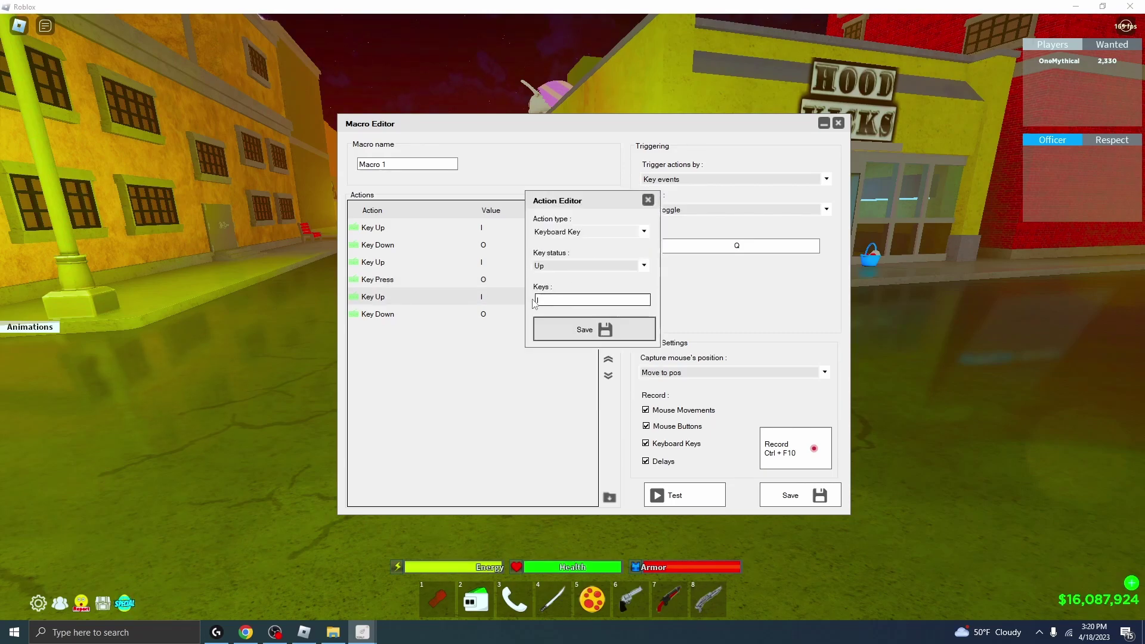
{"action": "left_click", "coordinate": [577, 266]}
{"action": "left_click", "coordinate": [585, 329]}
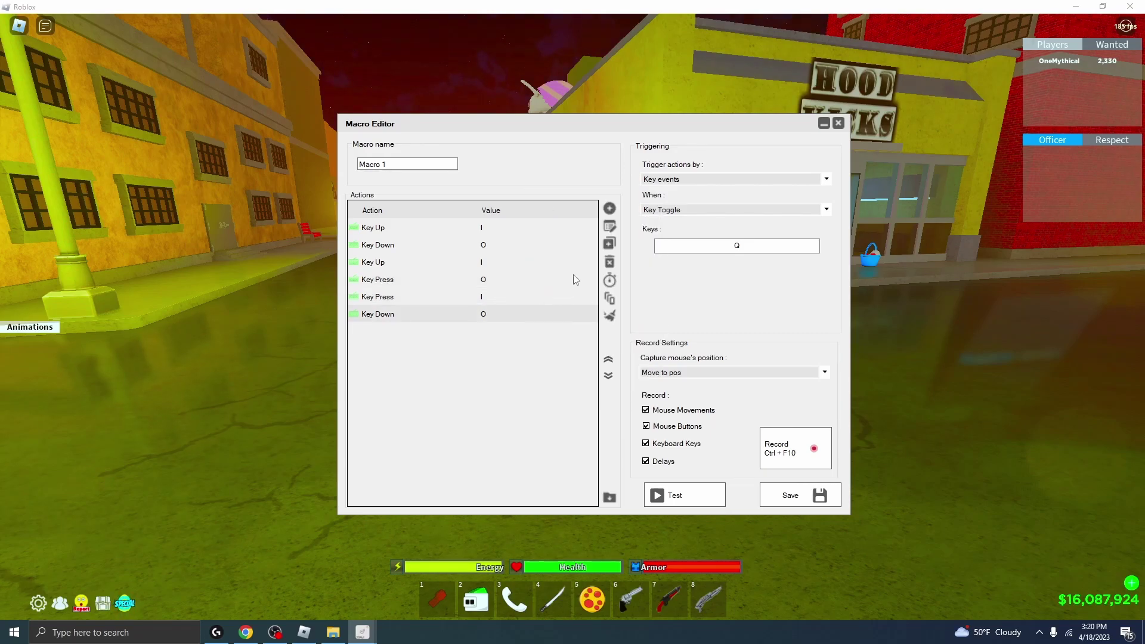
{"action": "left_click", "coordinate": [609, 228]}
{"action": "left_click", "coordinate": [558, 264]}
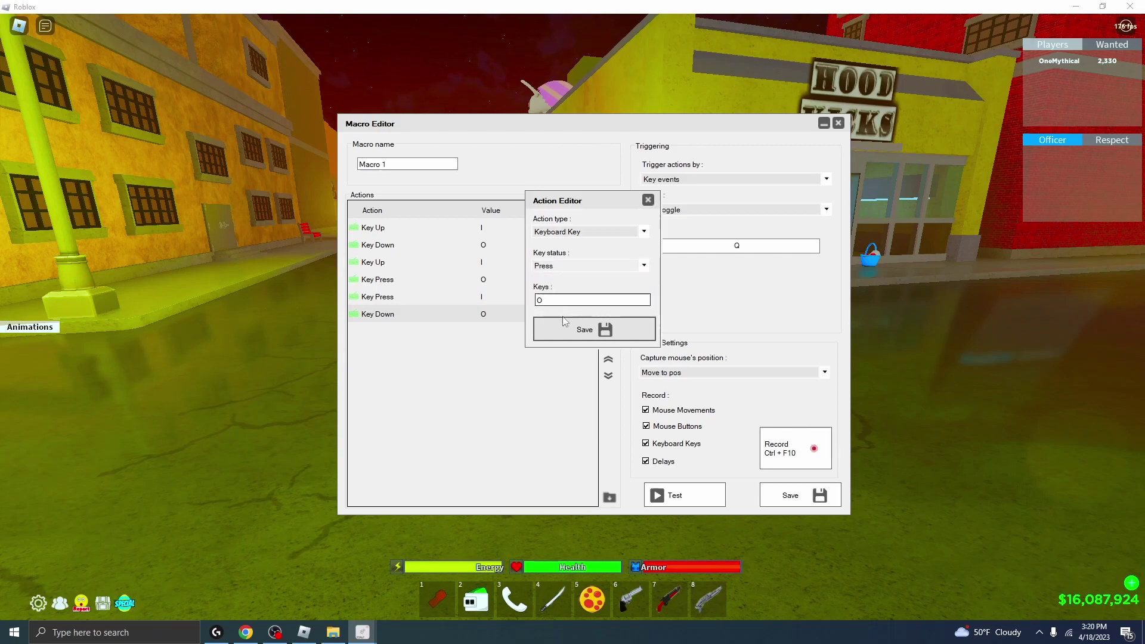
{"action": "left_click", "coordinate": [585, 329]}
- Change actions three, two and one to Key Press I, O and I
{"action": "left_click", "coordinate": [518, 263]}
{"action": "left_click", "coordinate": [609, 228]}
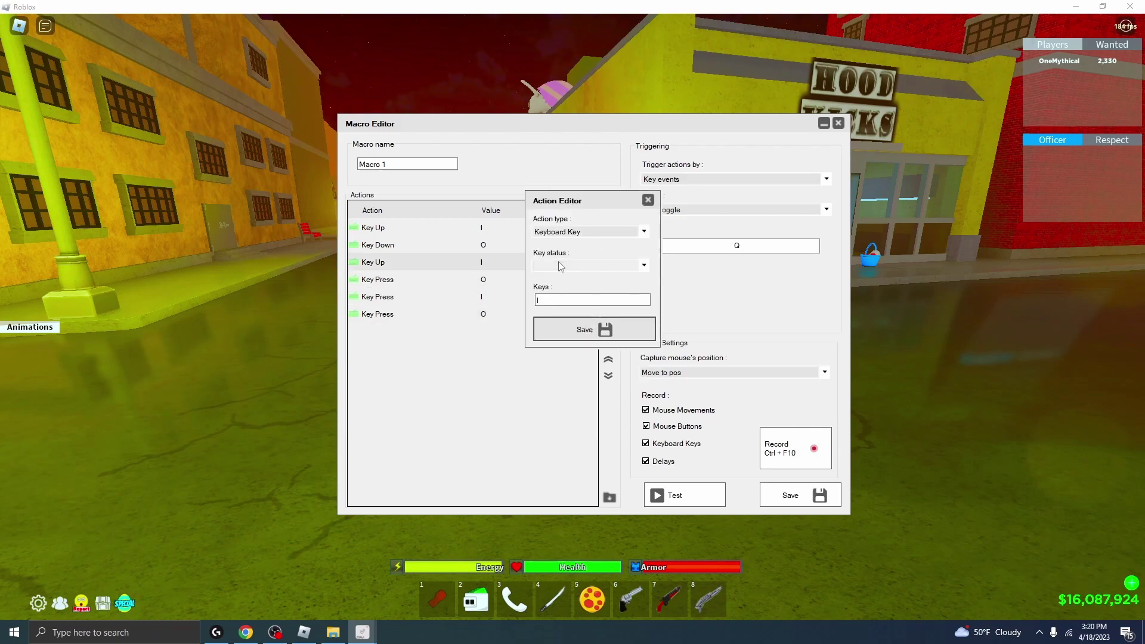
{"action": "left_click", "coordinate": [558, 264]}
{"action": "left_click", "coordinate": [559, 278]}
{"action": "left_click", "coordinate": [584, 330]}
{"action": "left_click", "coordinate": [522, 246]}
{"action": "left_click", "coordinate": [609, 228]}
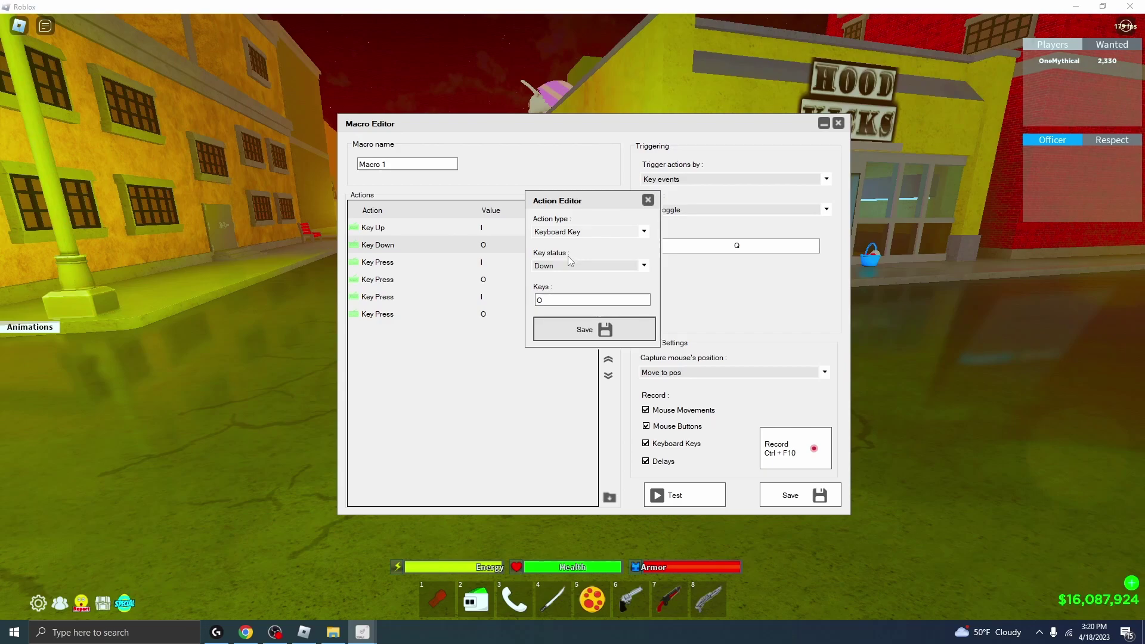
{"action": "left_click", "coordinate": [564, 266]}
{"action": "left_click", "coordinate": [585, 329]}
{"action": "left_click", "coordinate": [553, 231]}
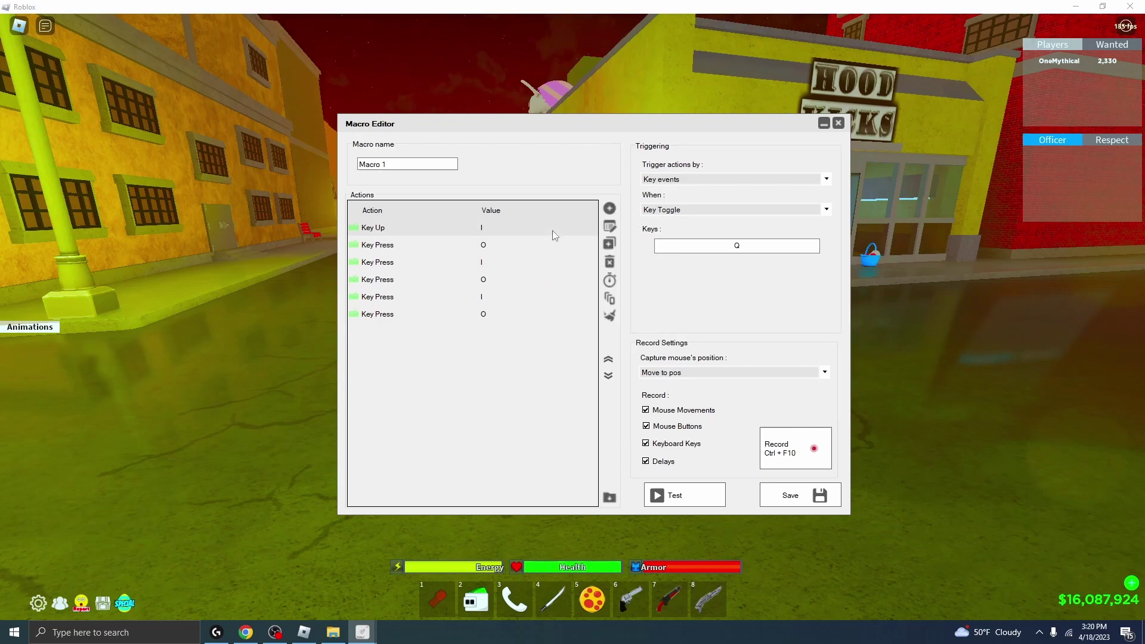
{"action": "left_click", "coordinate": [613, 232]}
{"action": "left_click", "coordinate": [555, 265]}
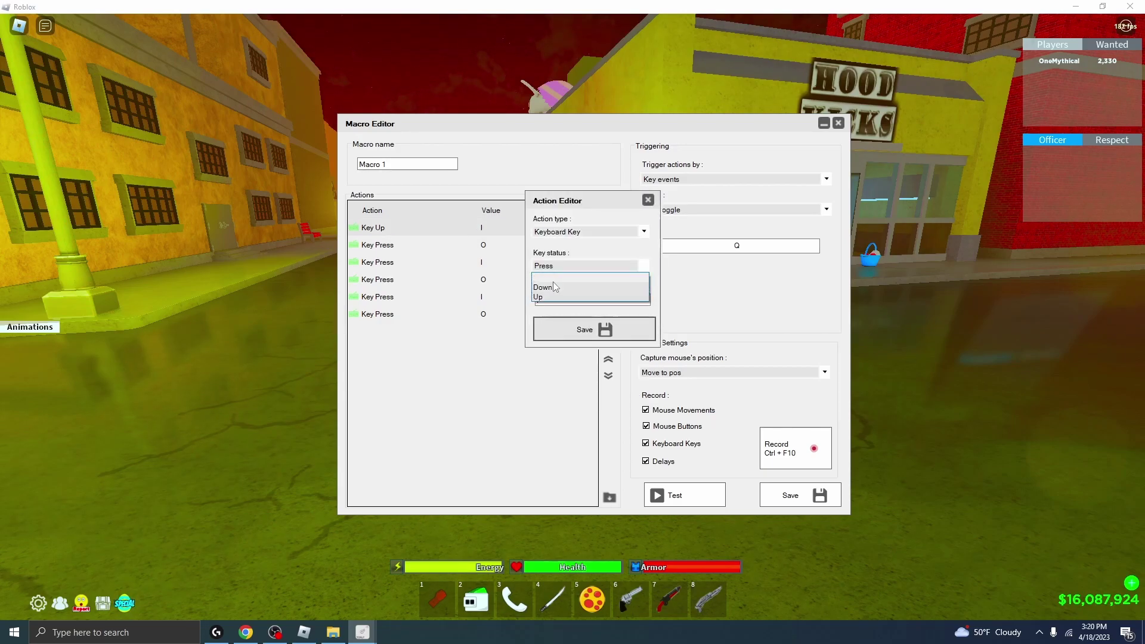
{"action": "left_click", "coordinate": [553, 280]}
{"action": "left_click", "coordinate": [570, 328]}
- Save Macro 1, hide TGMacro and return to Roblox, closing its settings panel
{"action": "left_click", "coordinate": [789, 488]}
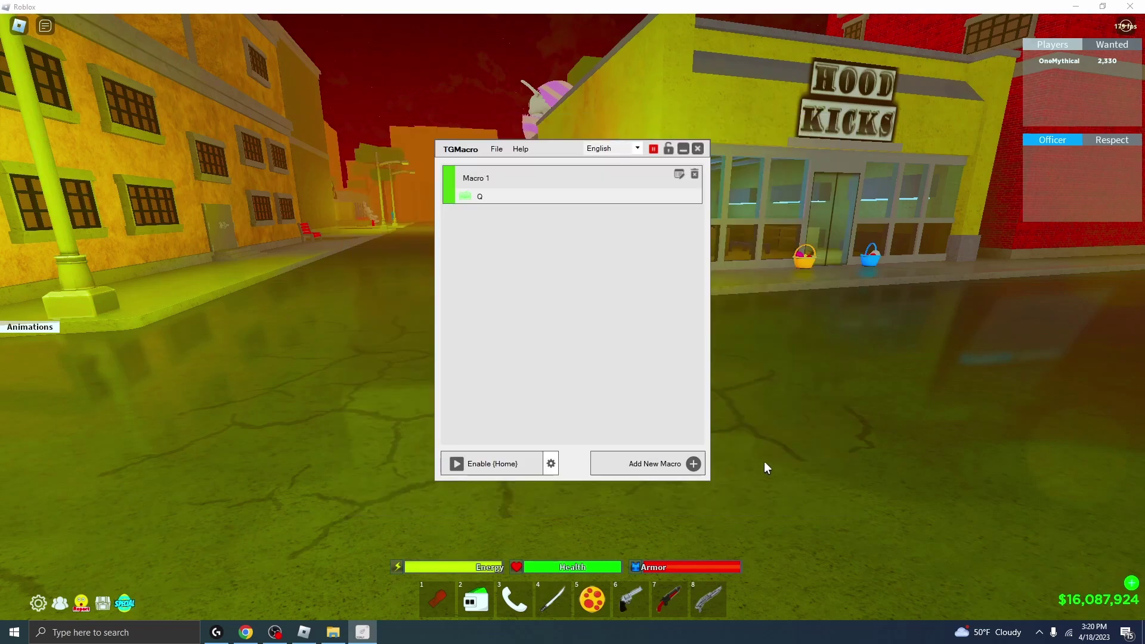
{"action": "left_click", "coordinate": [333, 633]}
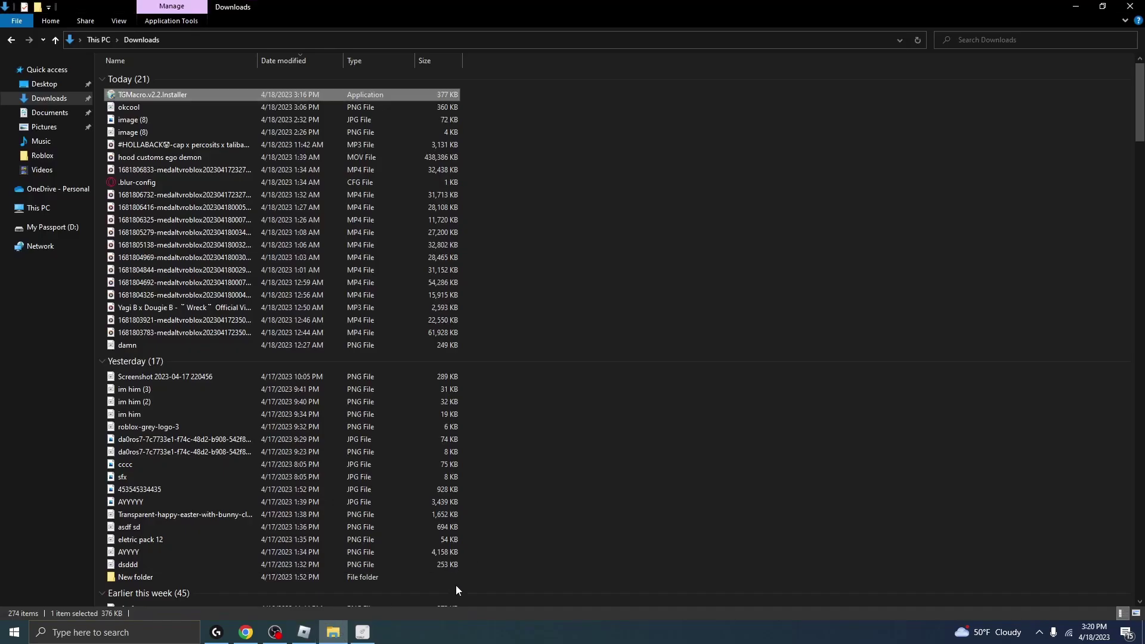
{"action": "left_click", "coordinate": [293, 633]}
{"action": "left_click", "coordinate": [363, 633]}
{"action": "left_click", "coordinate": [304, 632]}
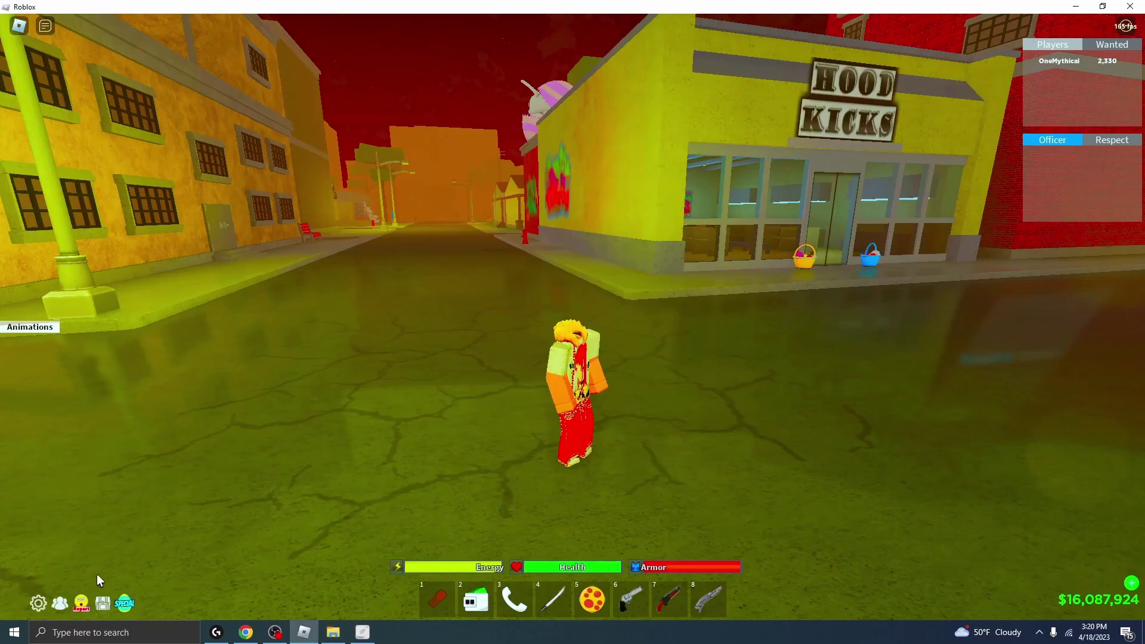
{"action": "left_click", "coordinate": [38, 604]}
{"action": "left_click", "coordinate": [37, 604]}
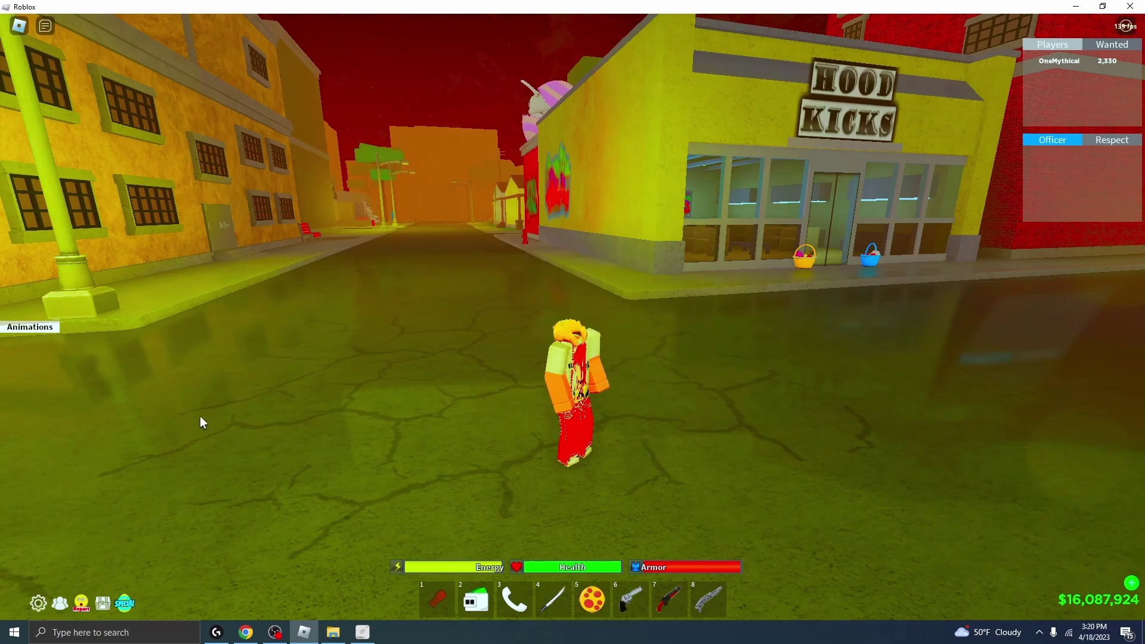
- Open the animations list, toggle hotbar items 2 and 7, and walk toward the houses
{"action": "left_click", "coordinate": [33, 327]}
{"action": "key", "text": "2"}
{"action": "key", "text": "w"}
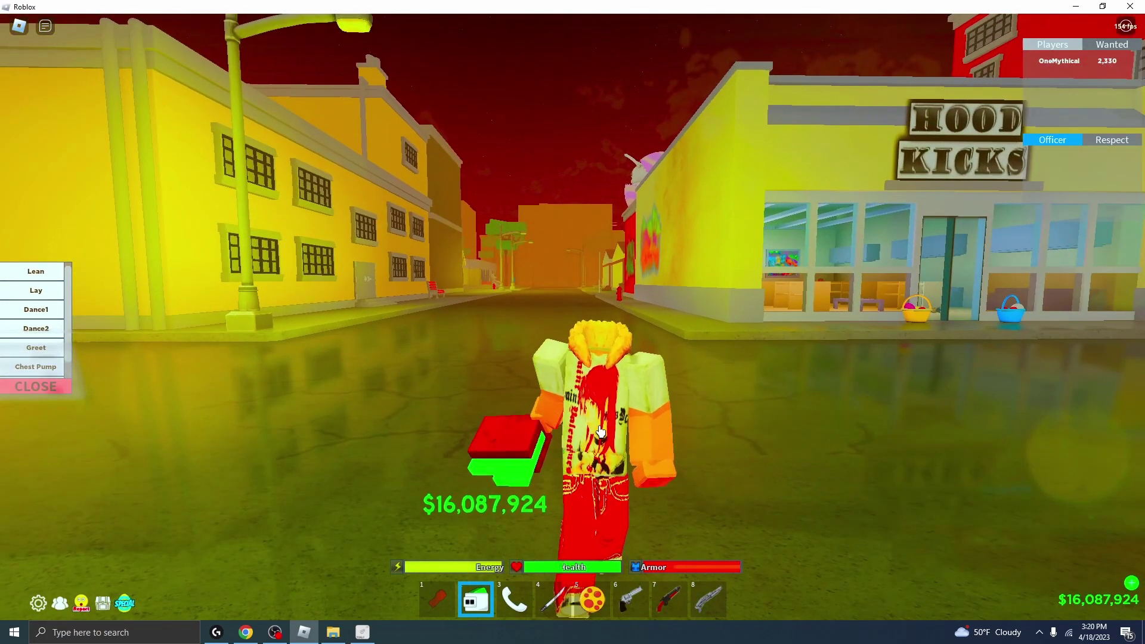
{"action": "key", "text": "2"}
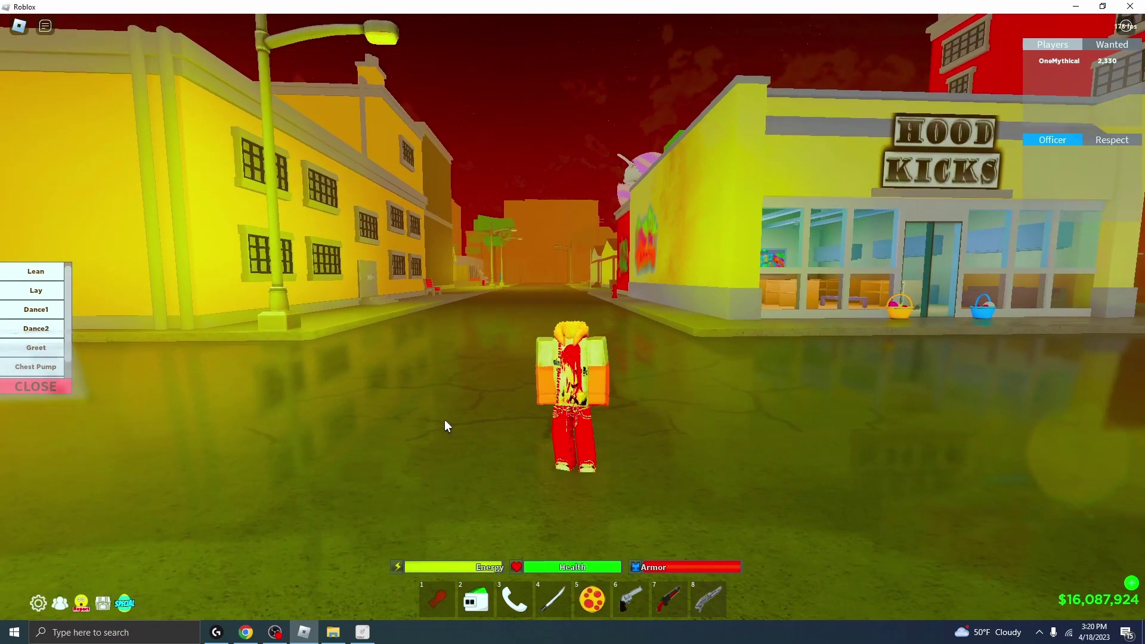
{"action": "key", "text": "7"}
{"action": "key", "text": "7"}
{"action": "key", "text": "w"}
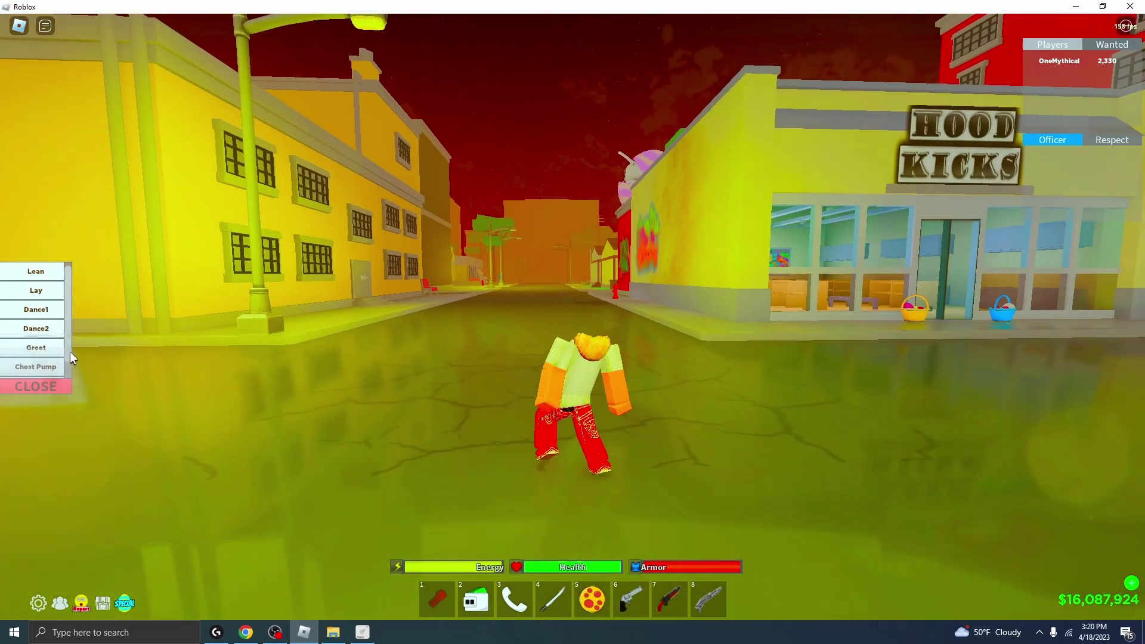
{"action": "key", "text": "w"}
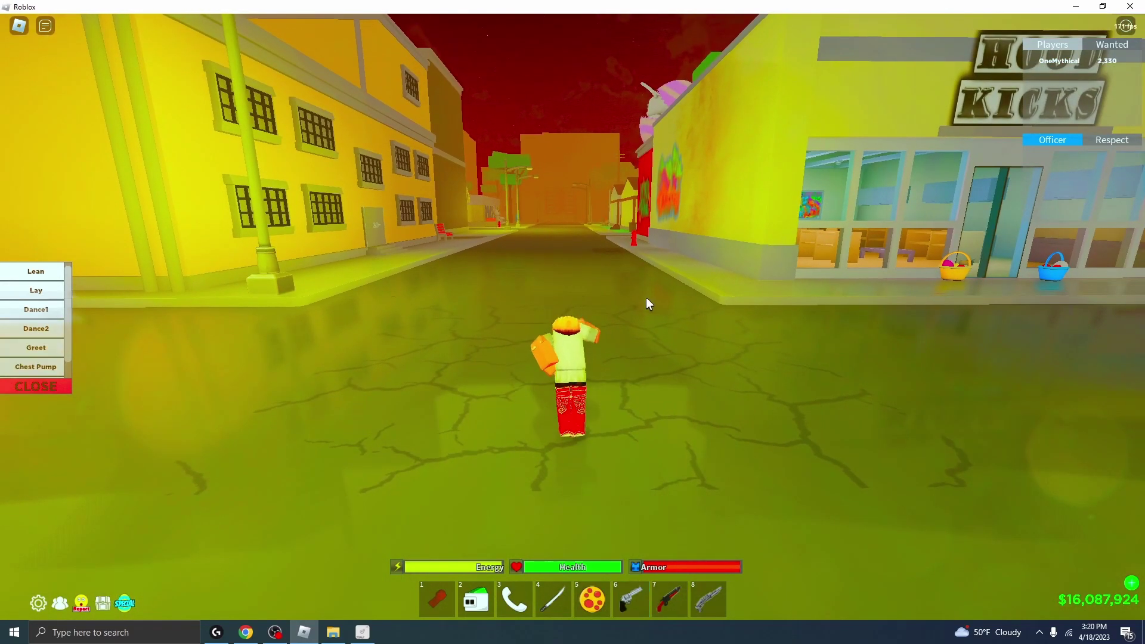
{"action": "key", "text": "w"}
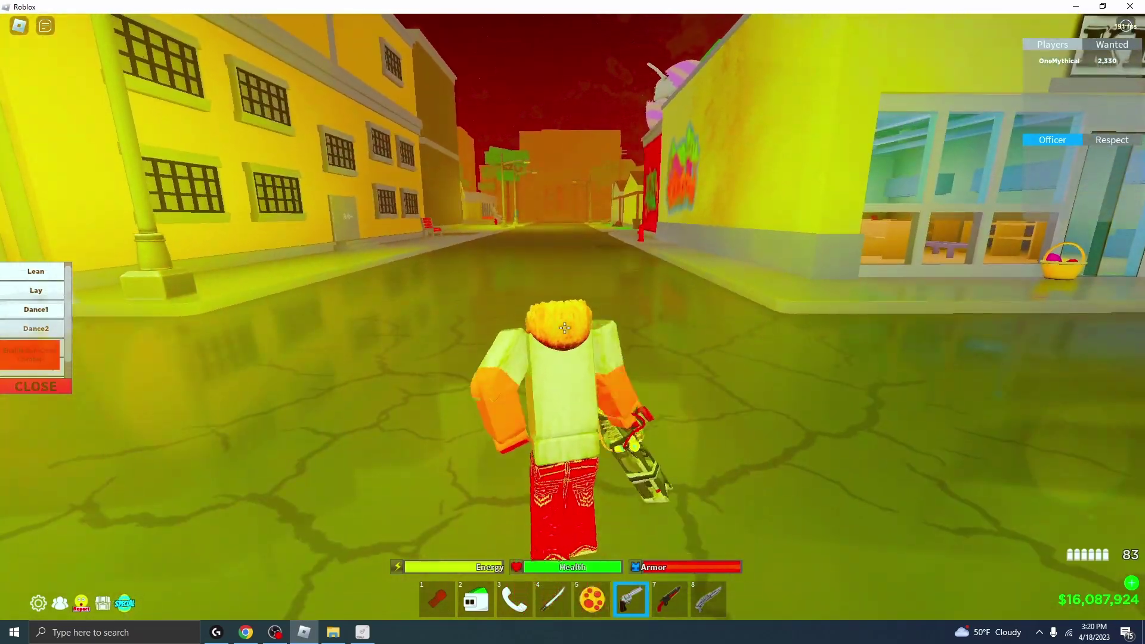
{"action": "key", "text": "w"}
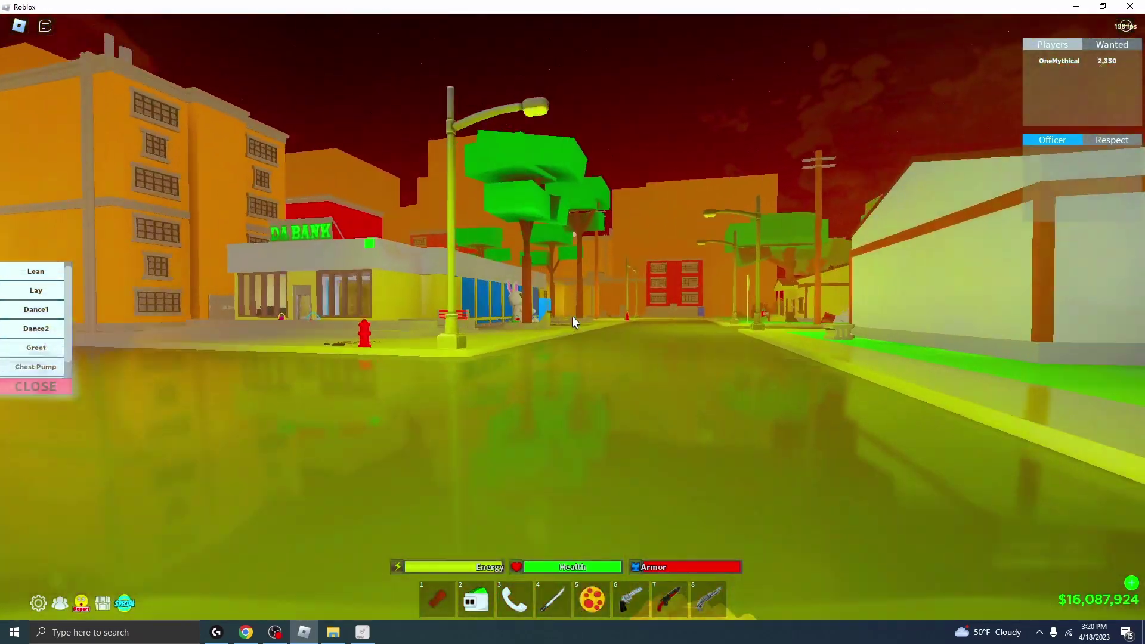
{"action": "key", "text": "w"}
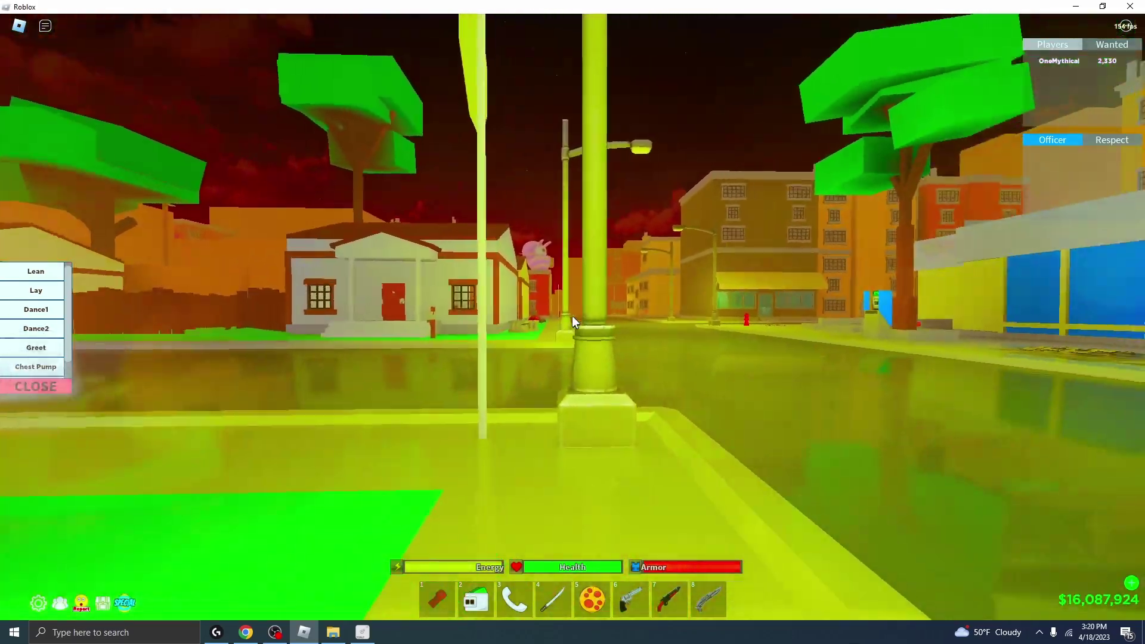
{"action": "key", "text": "w"}
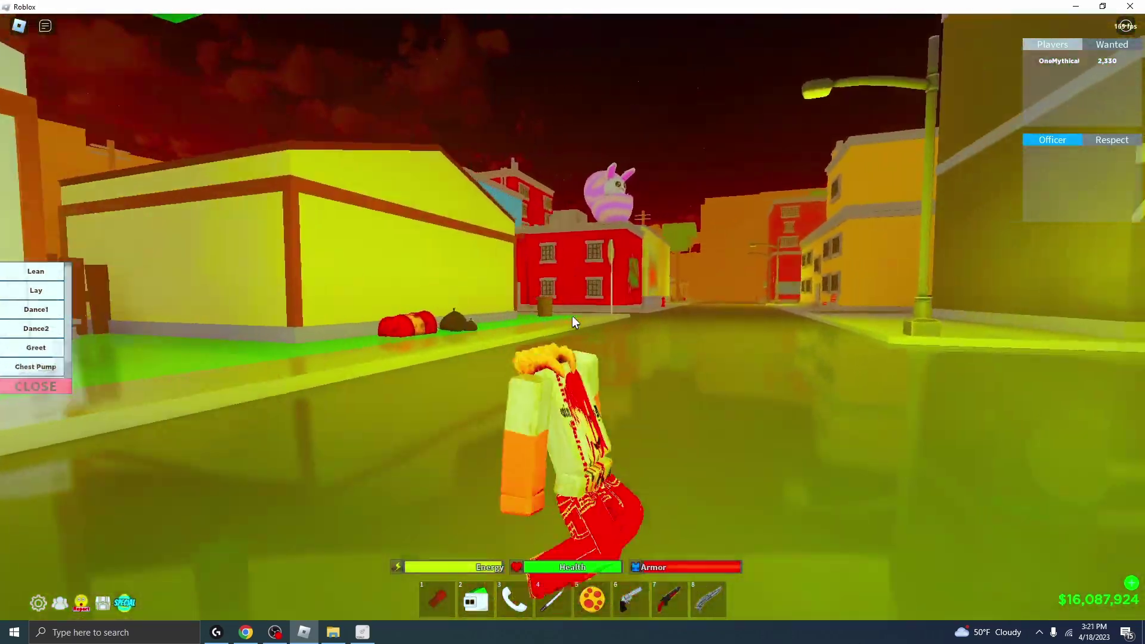
- Draw and holster the slot 6 gun, then walk toward the ROBUX PLZ graffiti
{"action": "scroll", "coordinate": [572, 316], "scroll_direction": "down", "scroll_amount": 3}
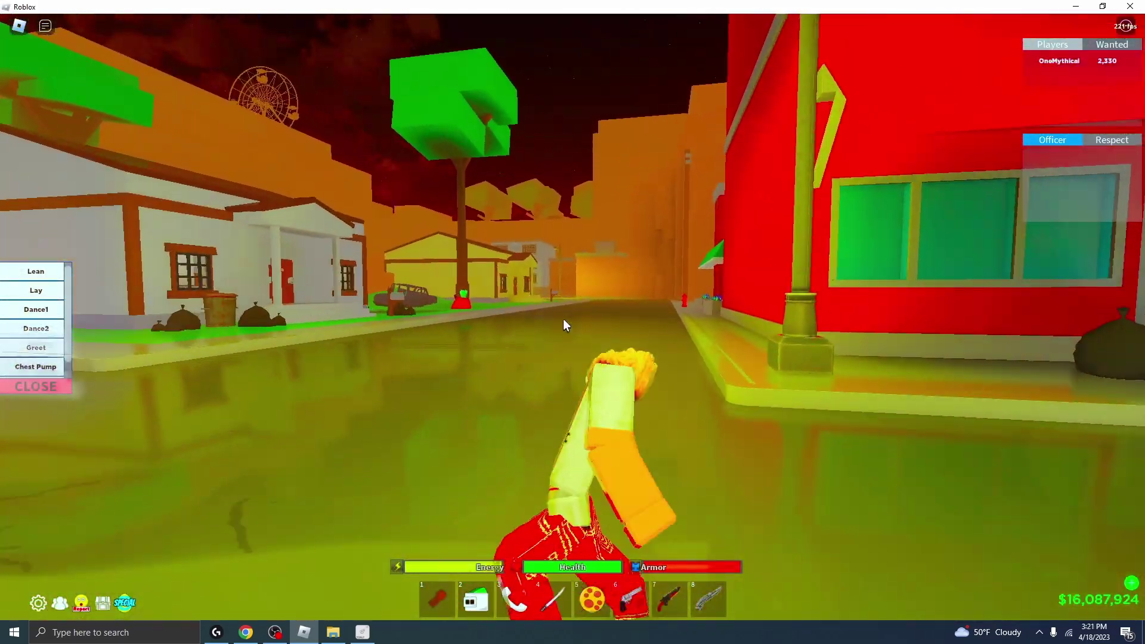
{"action": "key", "text": "w"}
{"action": "key", "text": "6"}
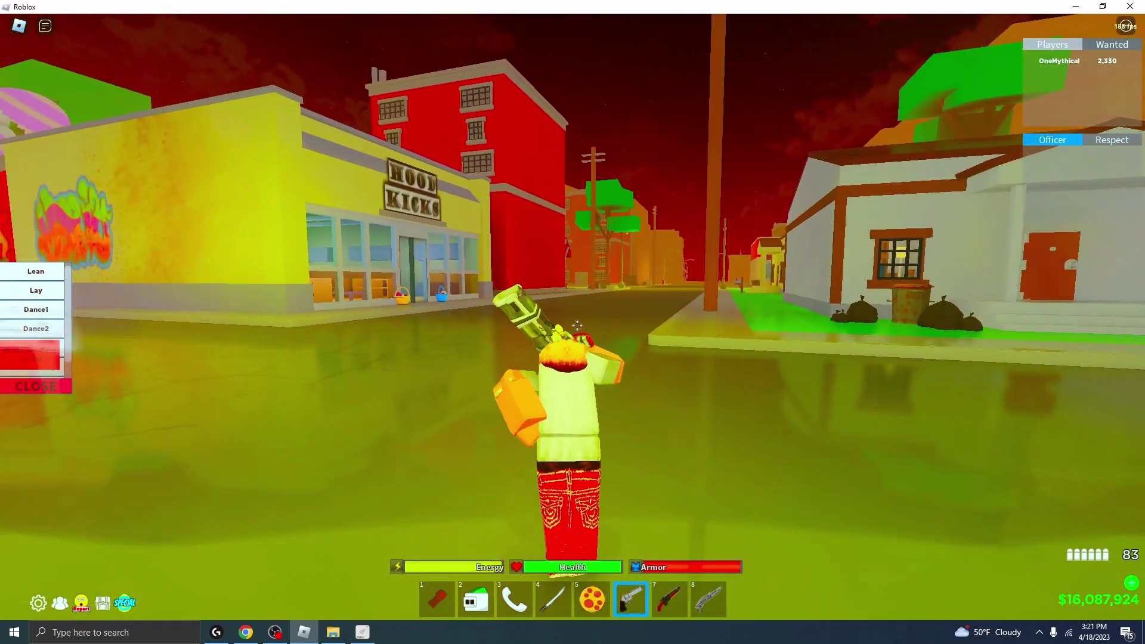
{"action": "key", "text": "w"}
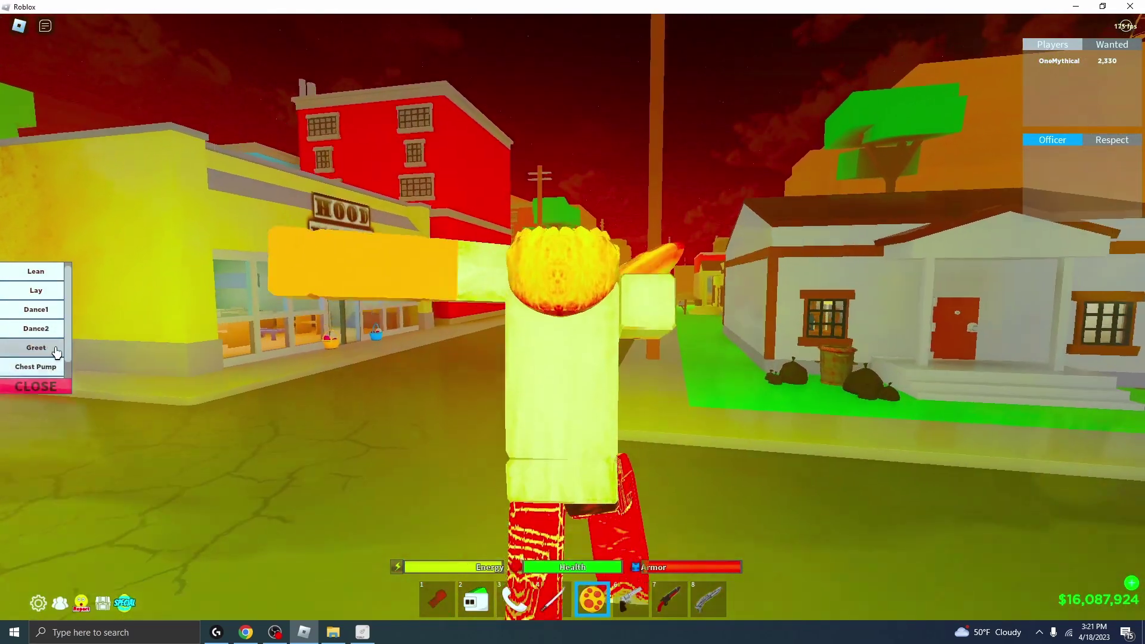
{"action": "scroll", "coordinate": [572, 316], "scroll_direction": "up", "scroll_amount": 5}
{"action": "key", "text": "6"}
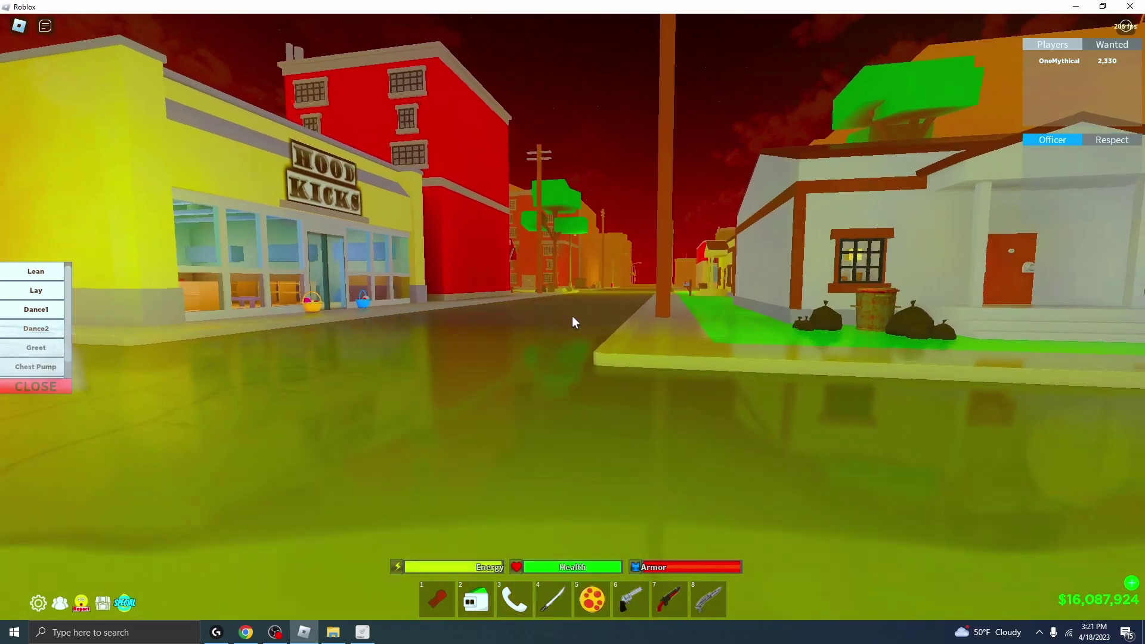
{"action": "key", "text": "w"}
{"action": "key", "text": "w"}
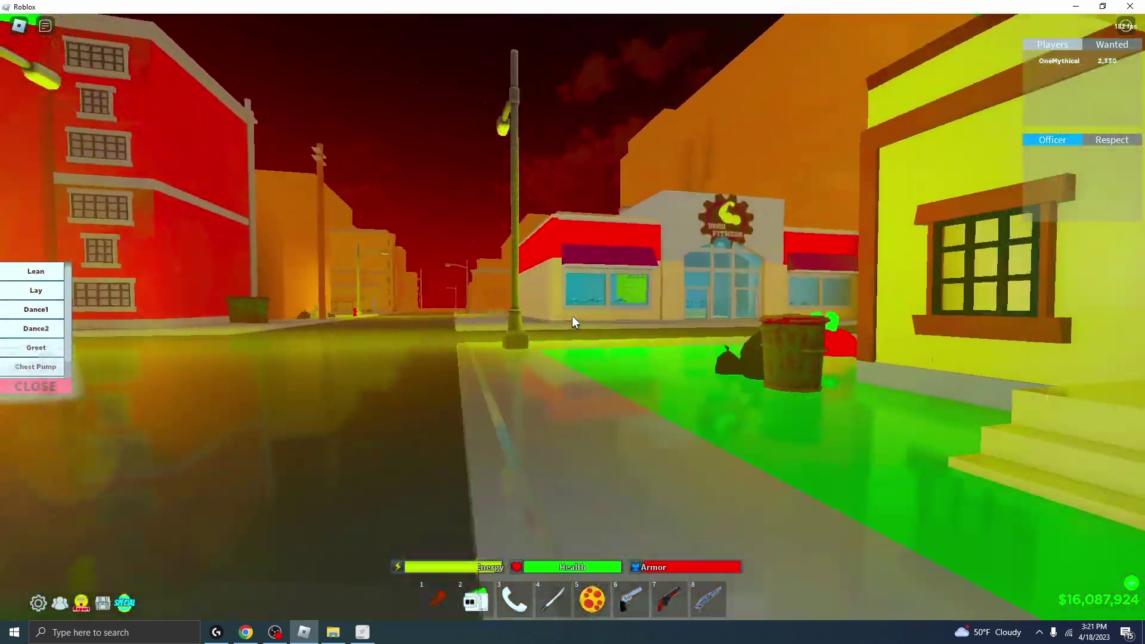
{"action": "key", "text": "w"}
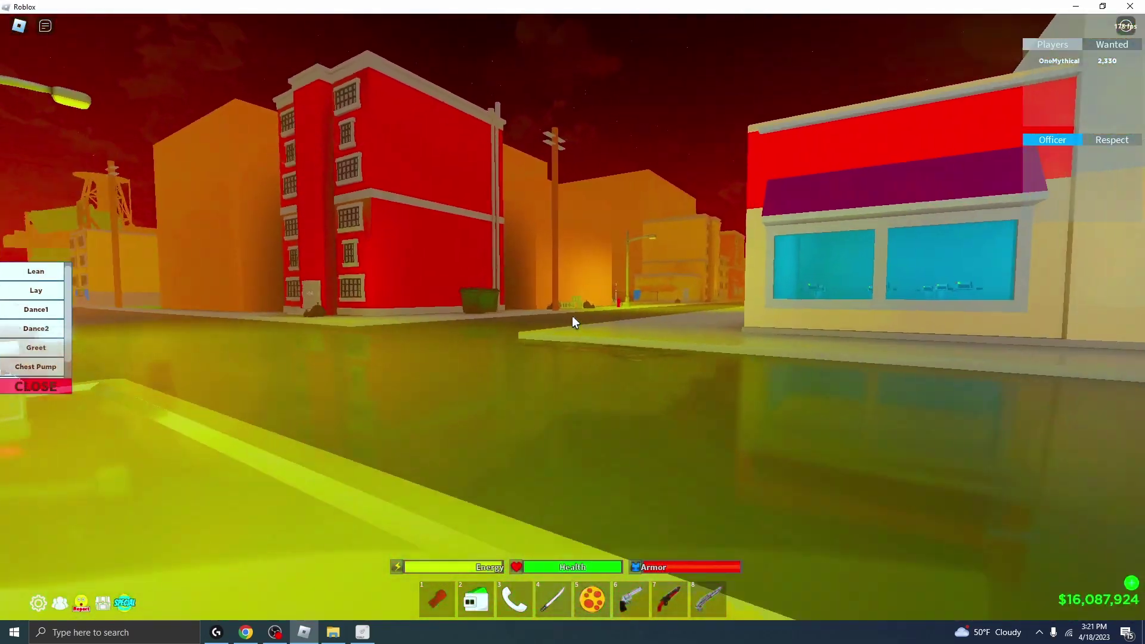
{"action": "scroll", "coordinate": [572, 316], "scroll_direction": "down", "scroll_amount": 5}
{"action": "key", "text": "Right"}
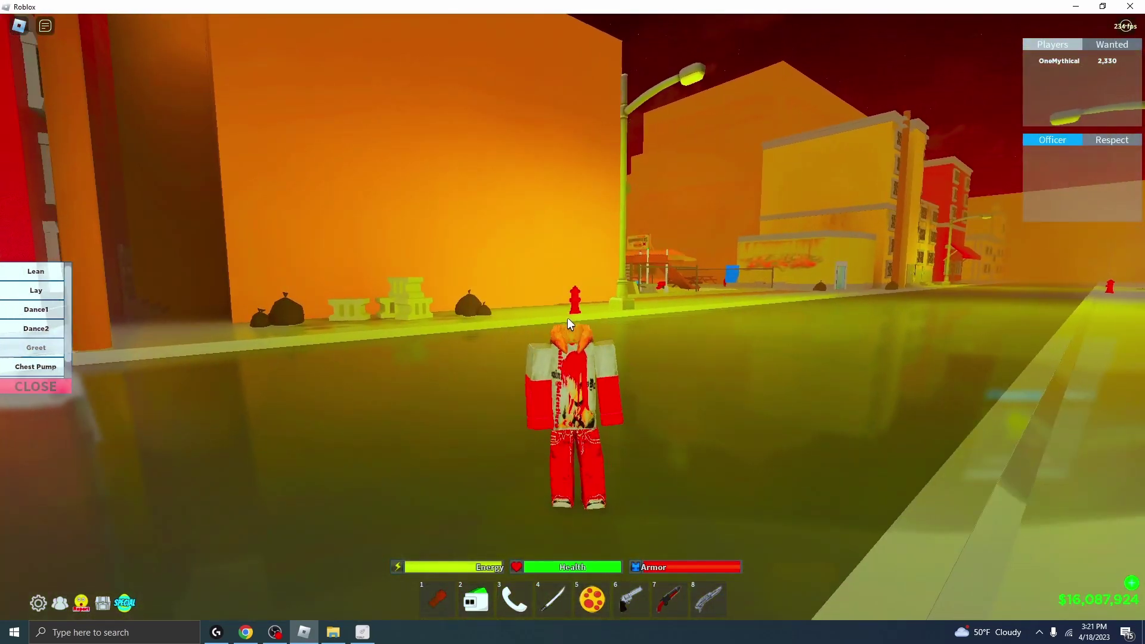
{"action": "key", "text": "Left"}
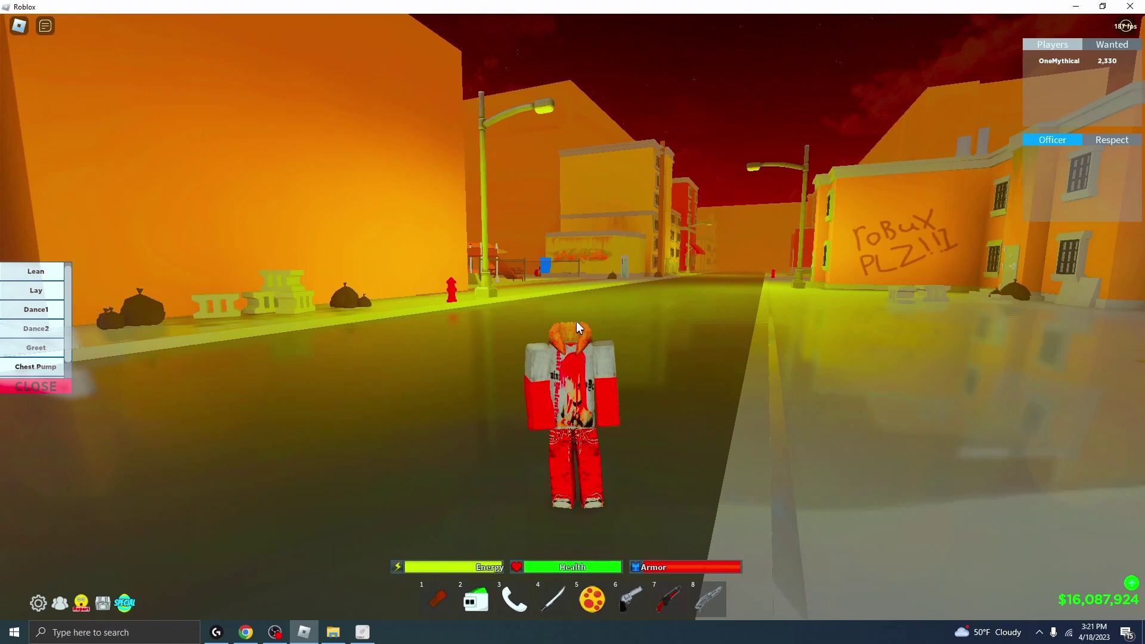
{"action": "key", "text": "d"}
{"action": "key", "text": "Left"}
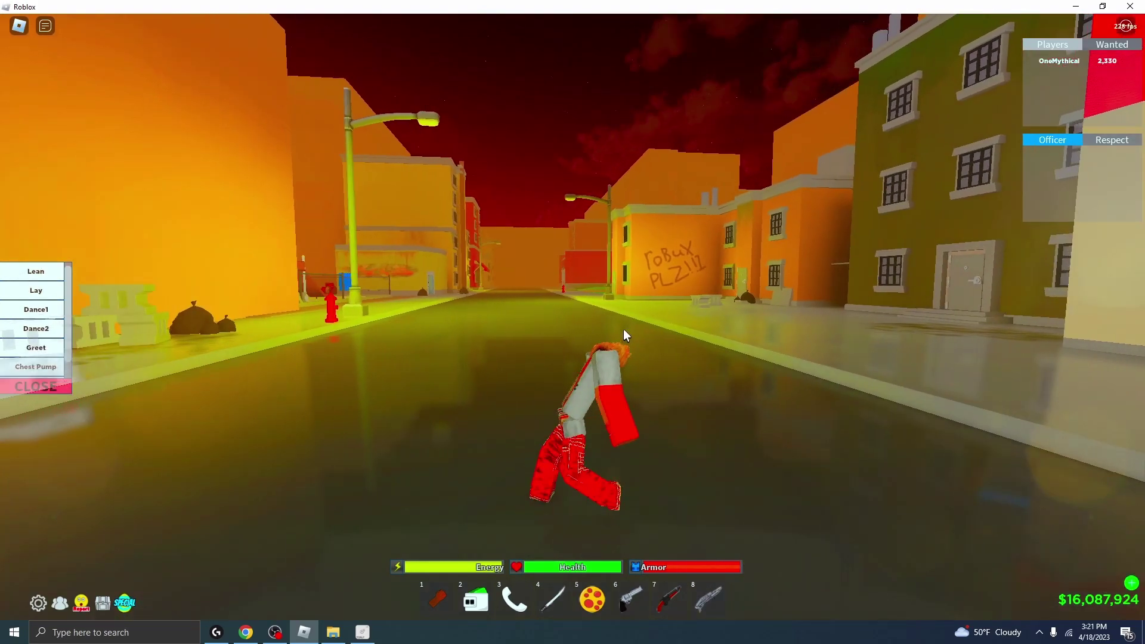
{"action": "key", "text": "w"}
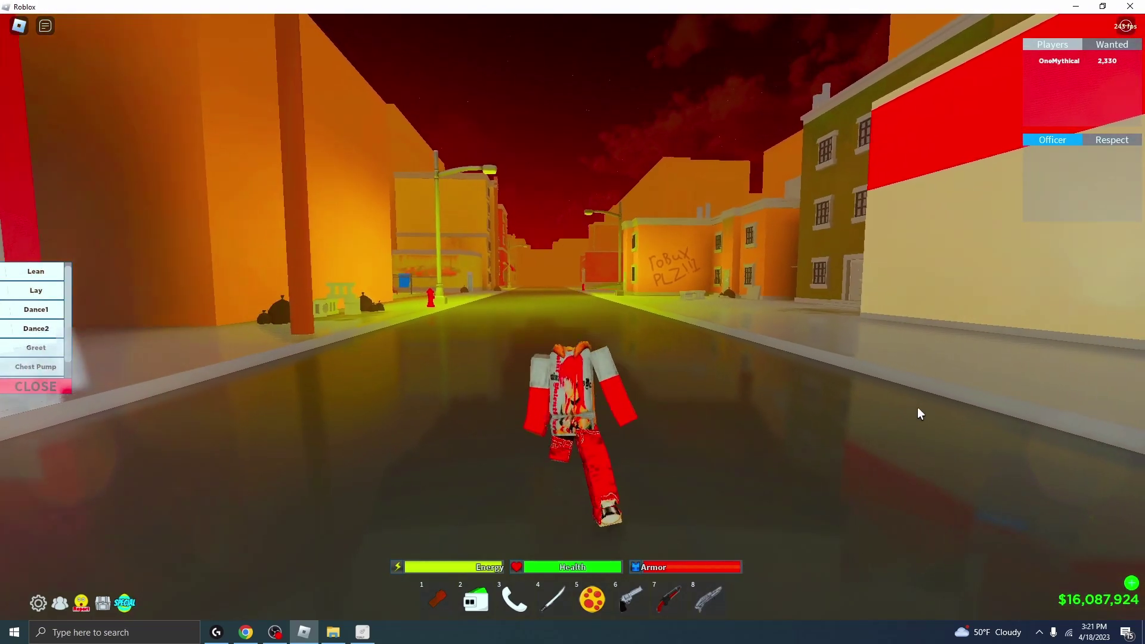